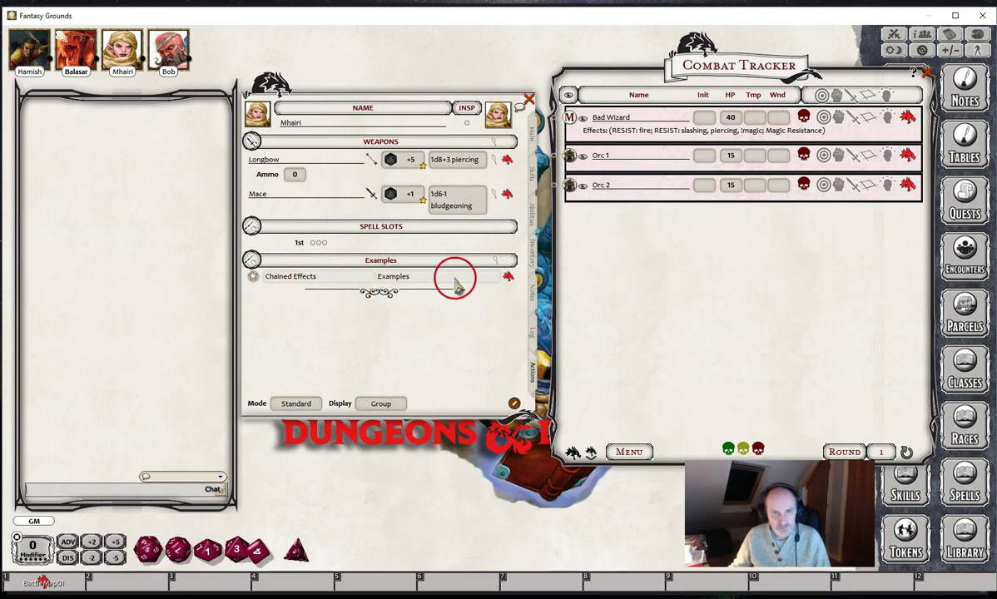
Add an effect action to Mhairi's Chained Effects power and open its effect details
click(457, 282)
right_click(456, 282)
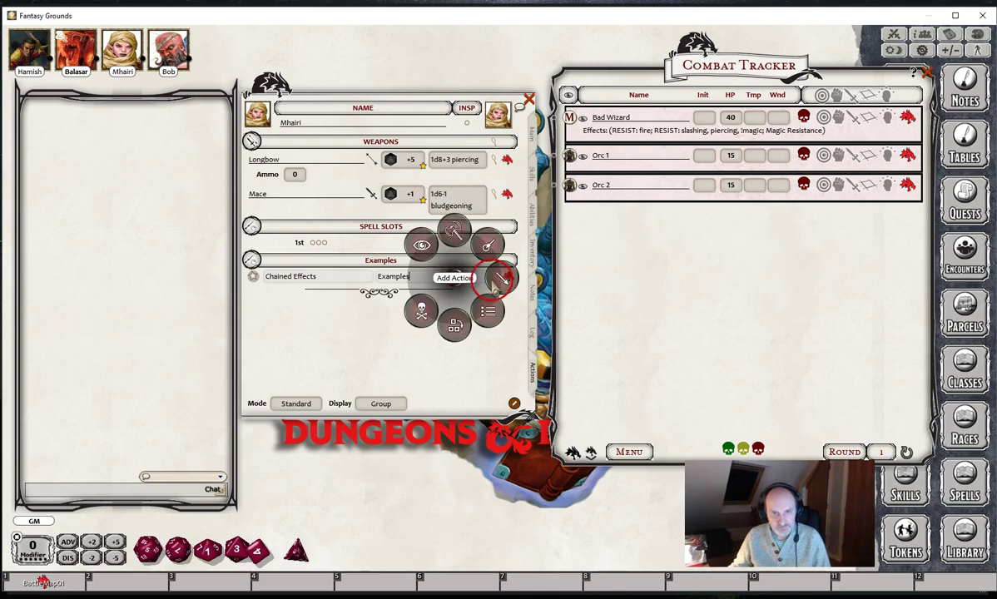
click(494, 277)
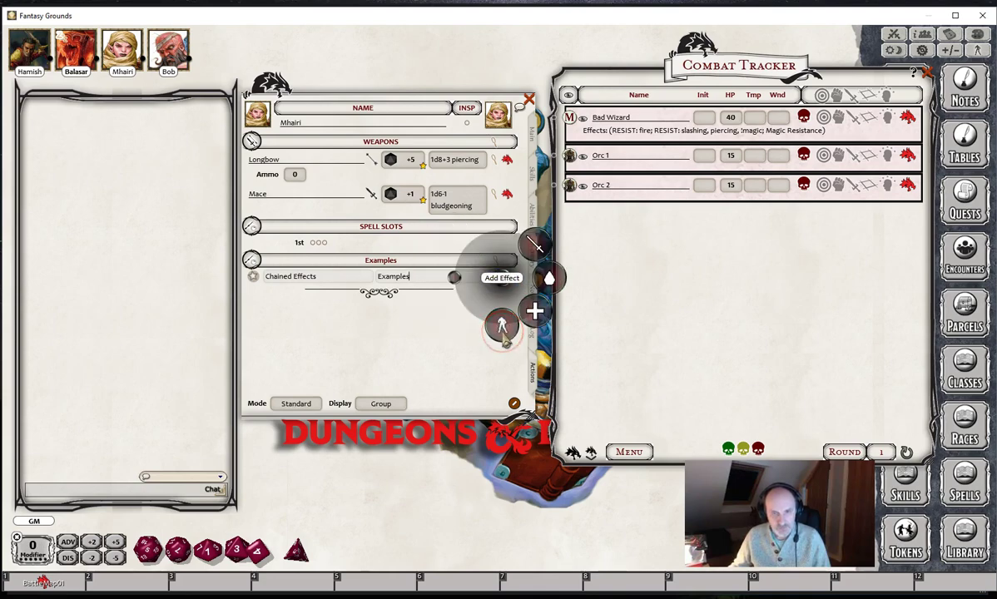
click(501, 331)
click(504, 293)
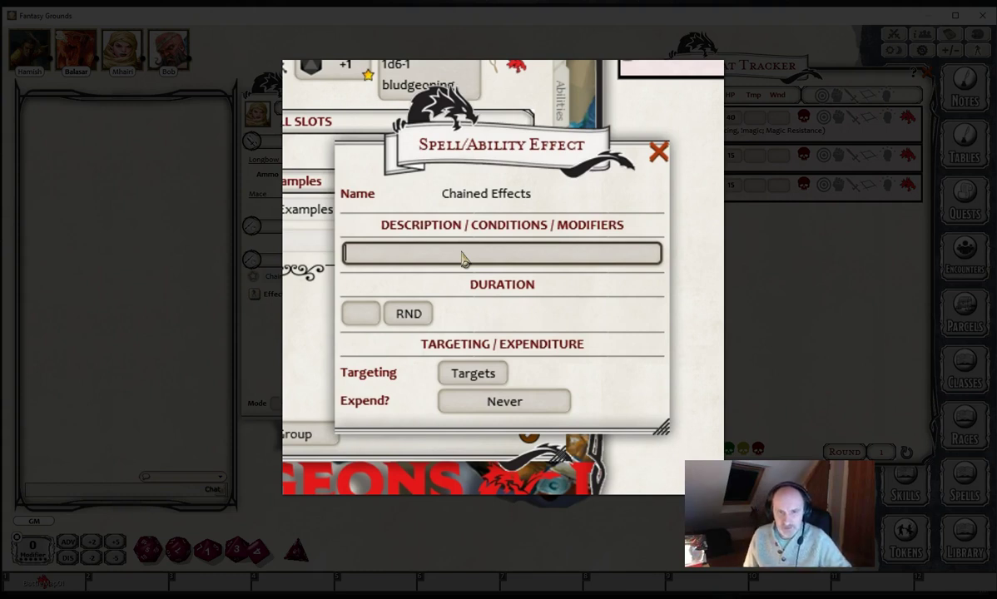
Enter "Alternative Proficiency;" as the label at the start of the effect's description
text(A)
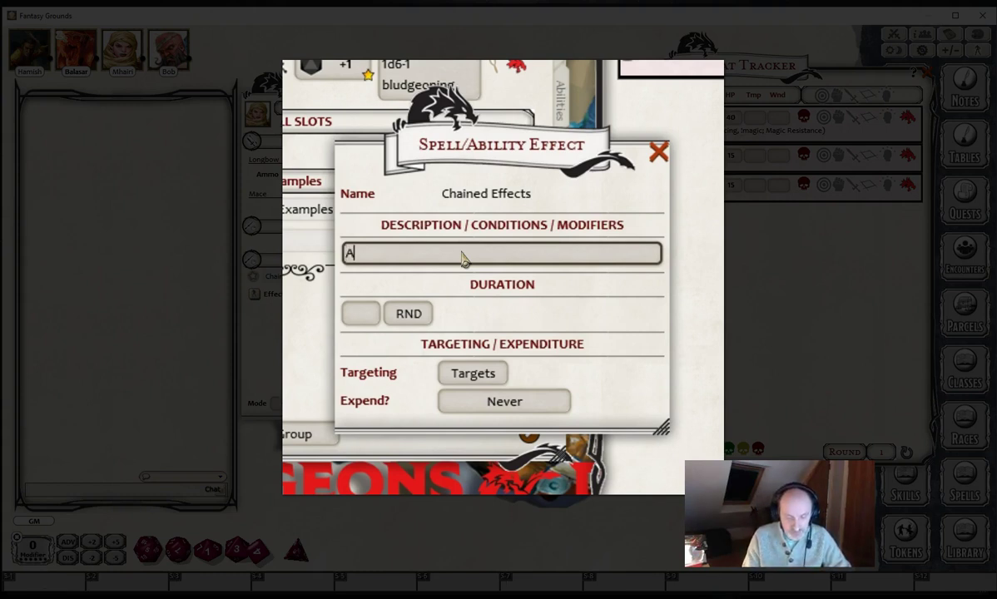
text(lterna)
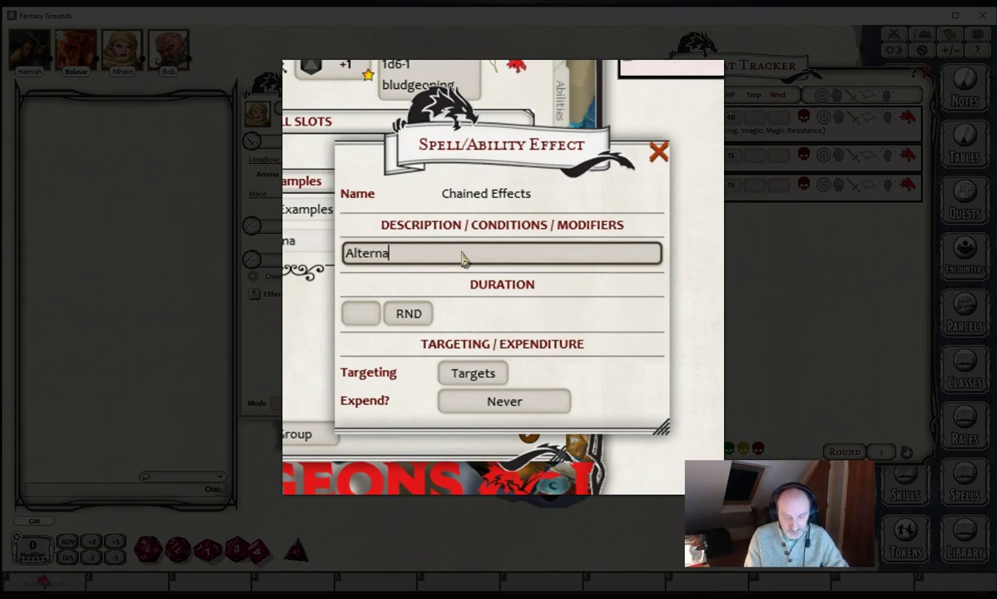
text(tive Pr)
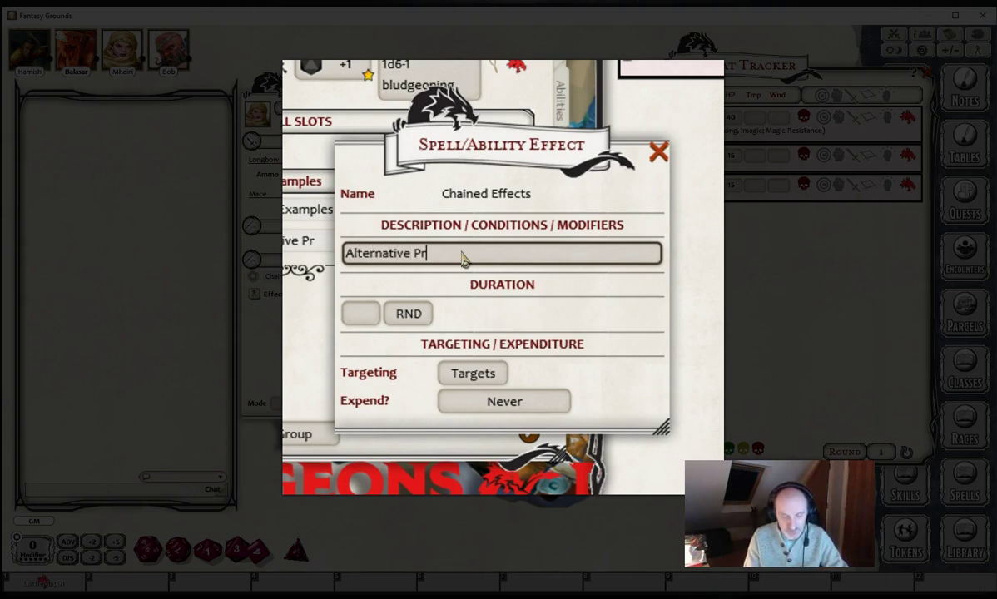
text(oficiency)
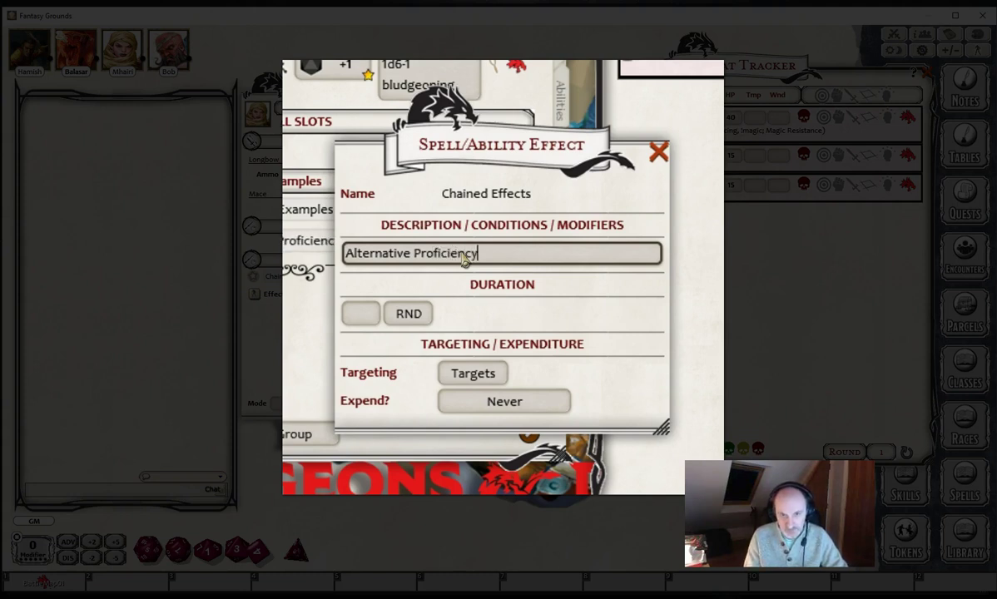
text(;)
click(480, 256)
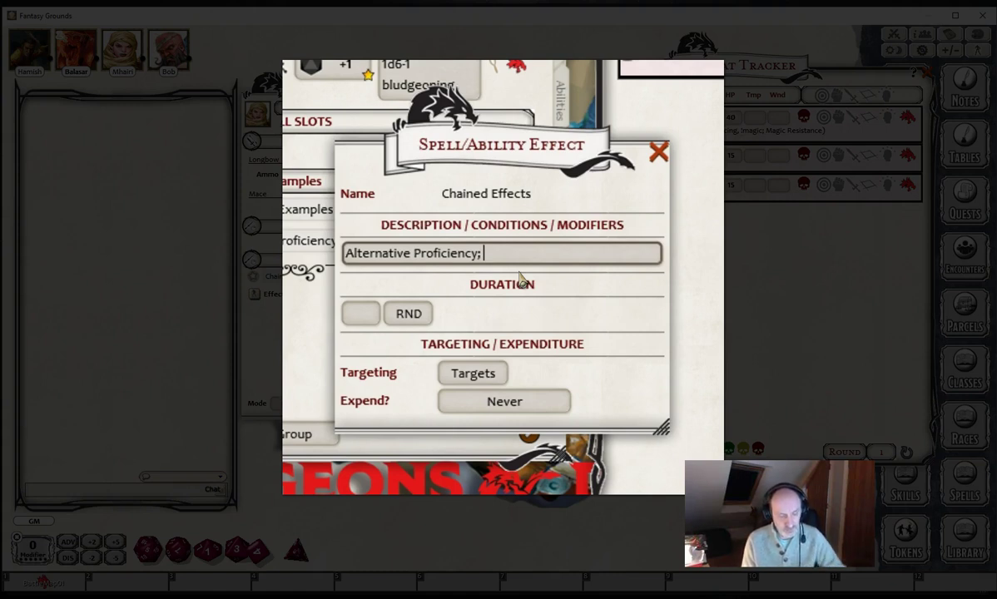
Append the attack modifier "ATK: 1d4 [-PRF]" to the Alternative Proficiency effect description
text(A)
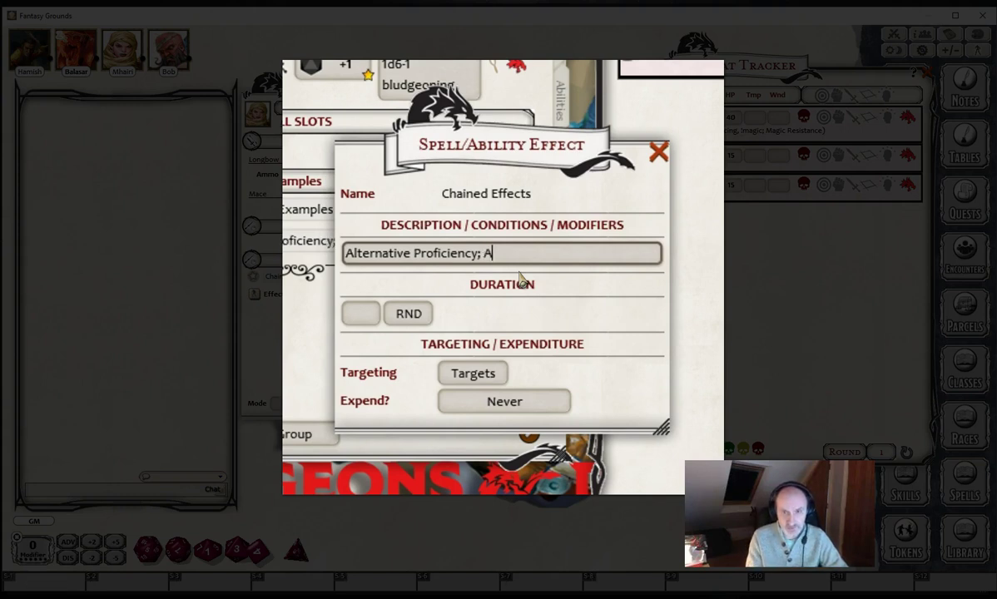
text(TK)
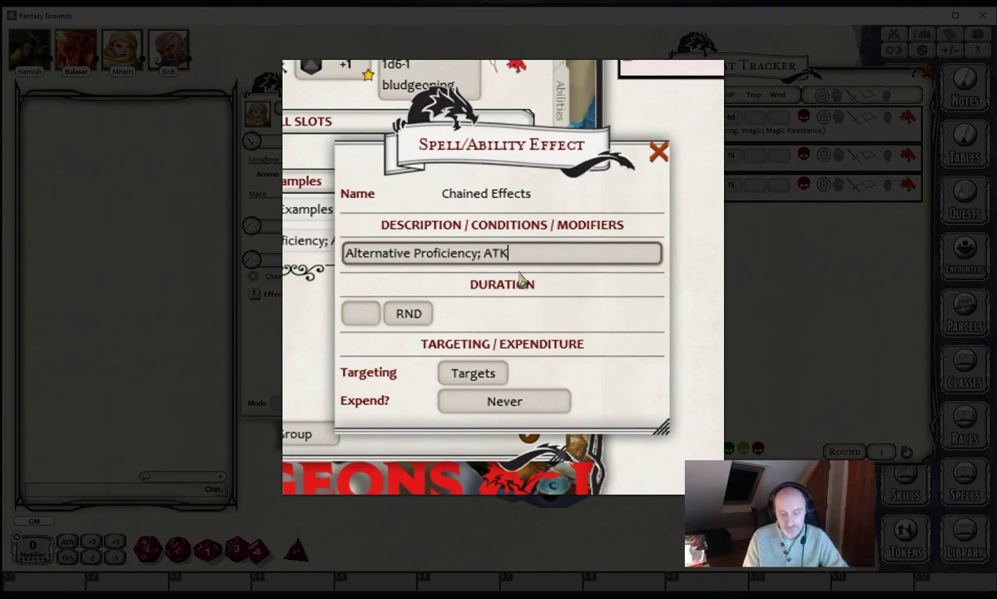
text(:)
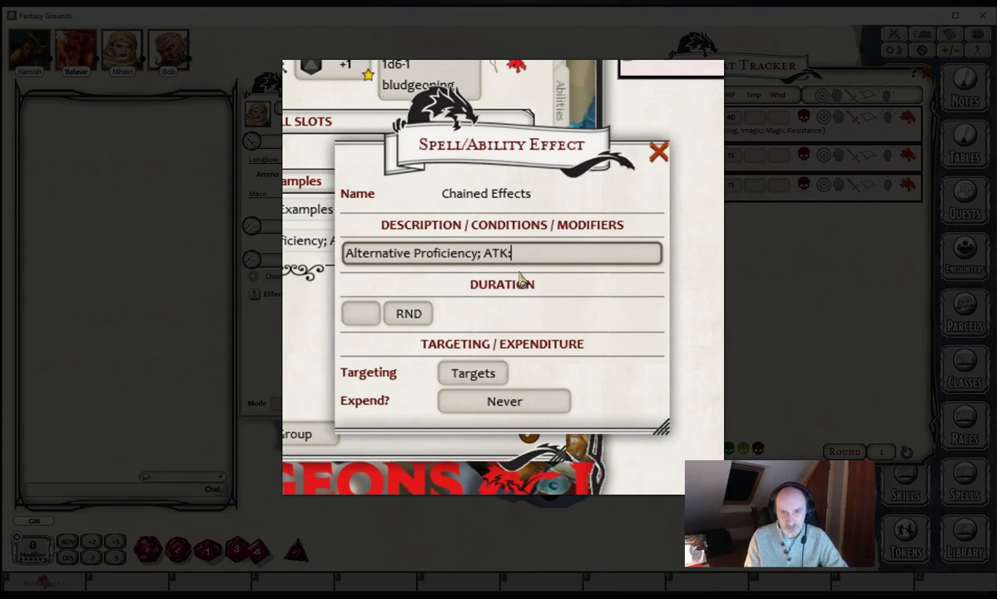
text( 1d4)
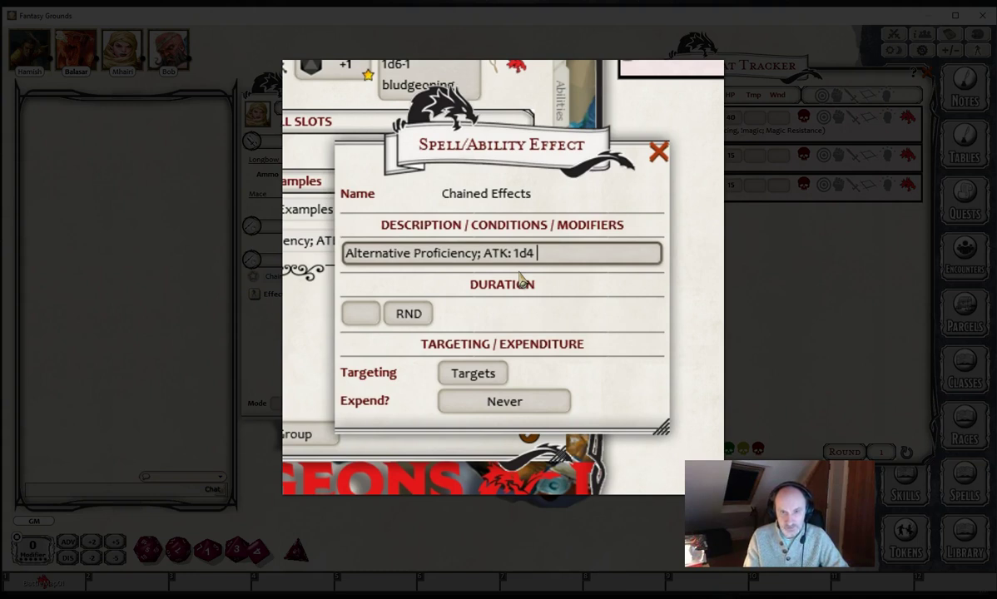
text([)
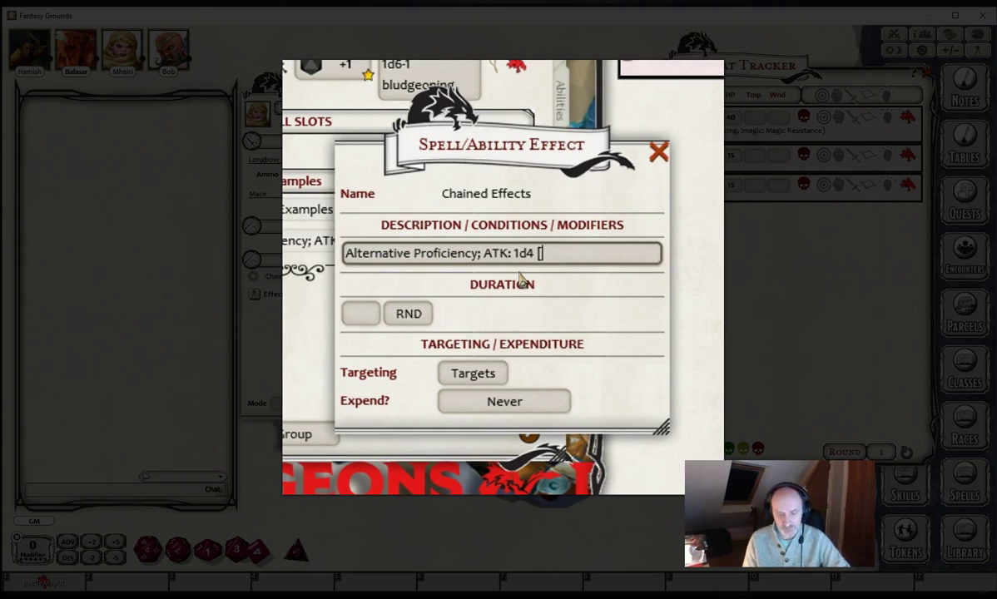
text(-)
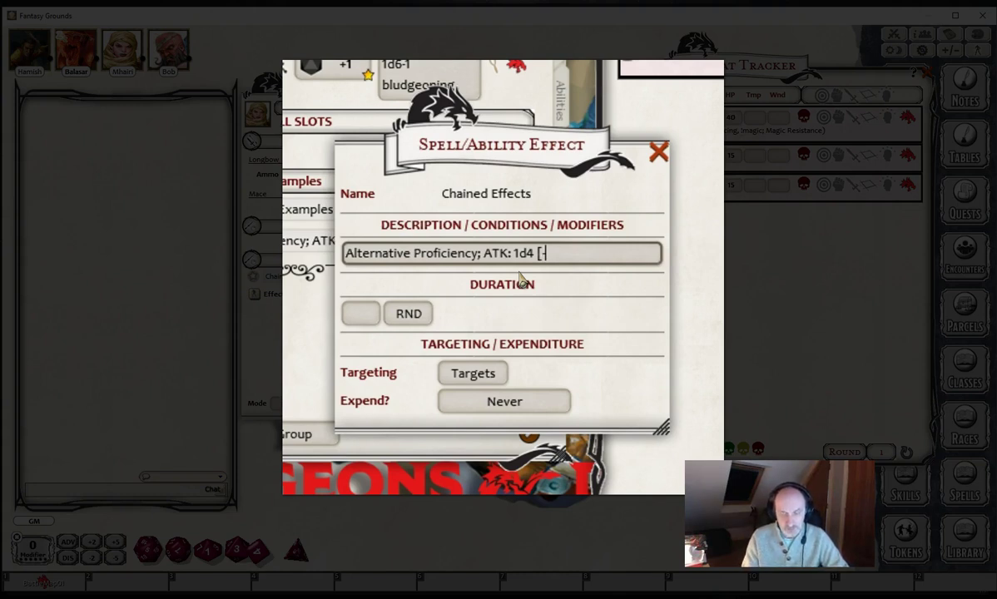
text(PRF)
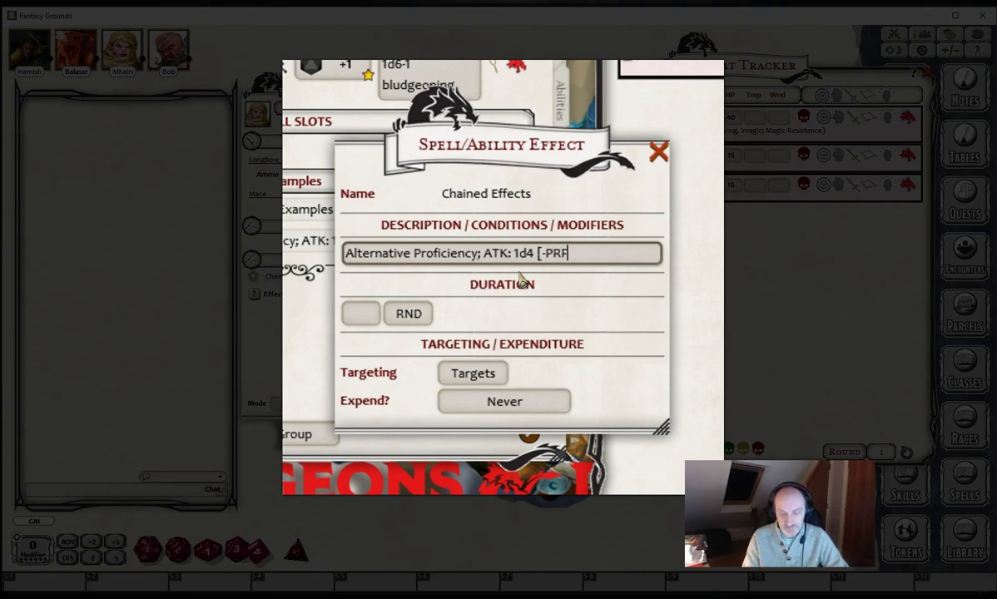
text(])
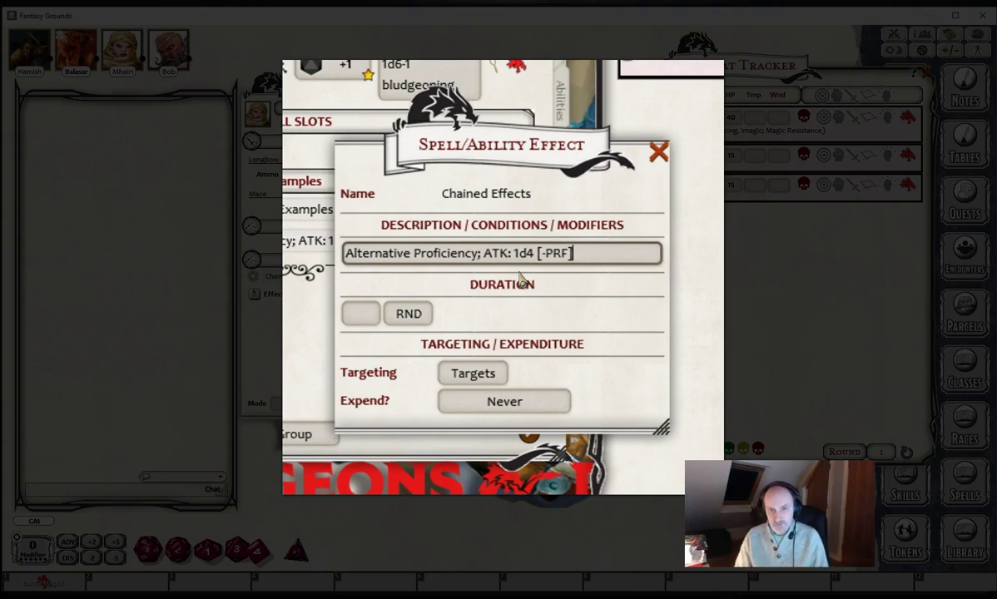
Set the effect's targeting to Self and close the effect details
click(511, 257)
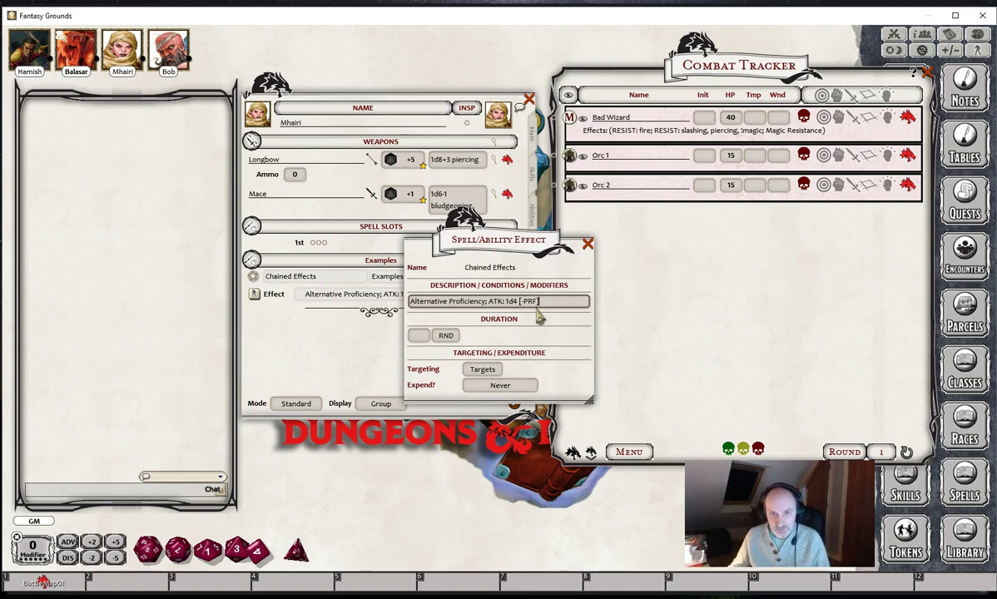
click(537, 313)
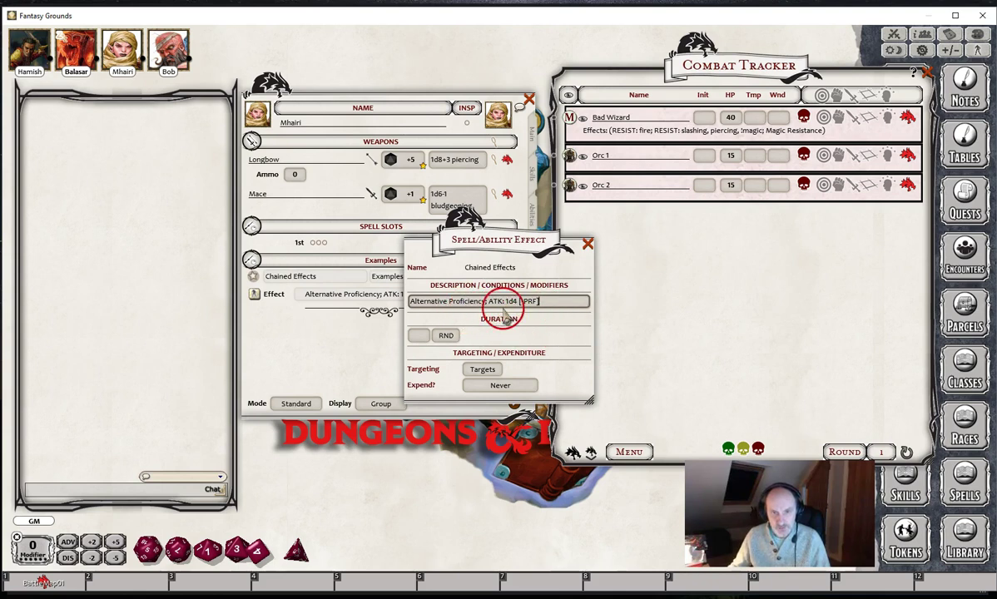
click(485, 369)
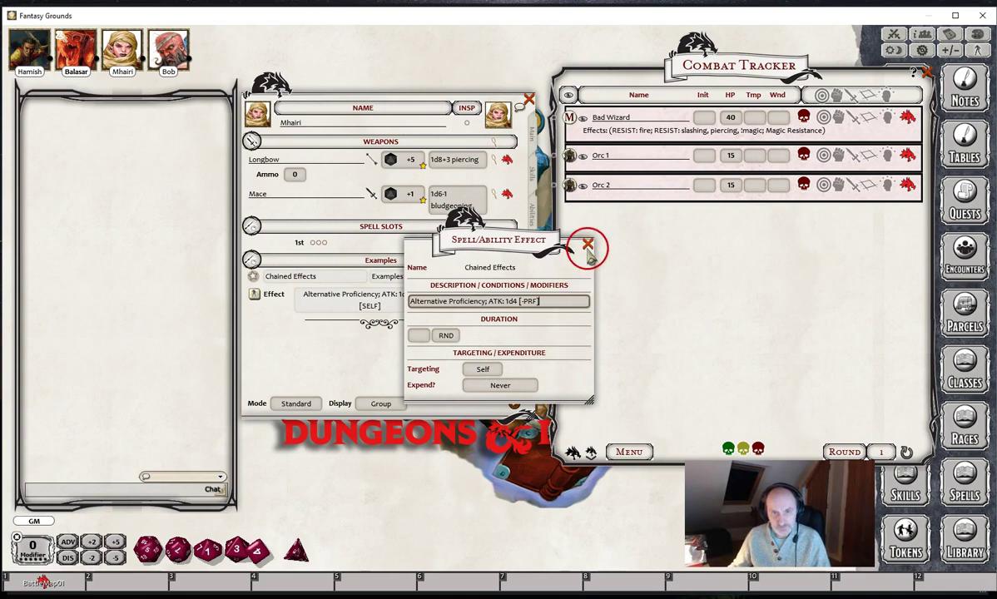
click(587, 244)
Add Mhairi to the combat tracker and apply the Alternative Proficiency effect to her
drag(257, 113, 613, 264)
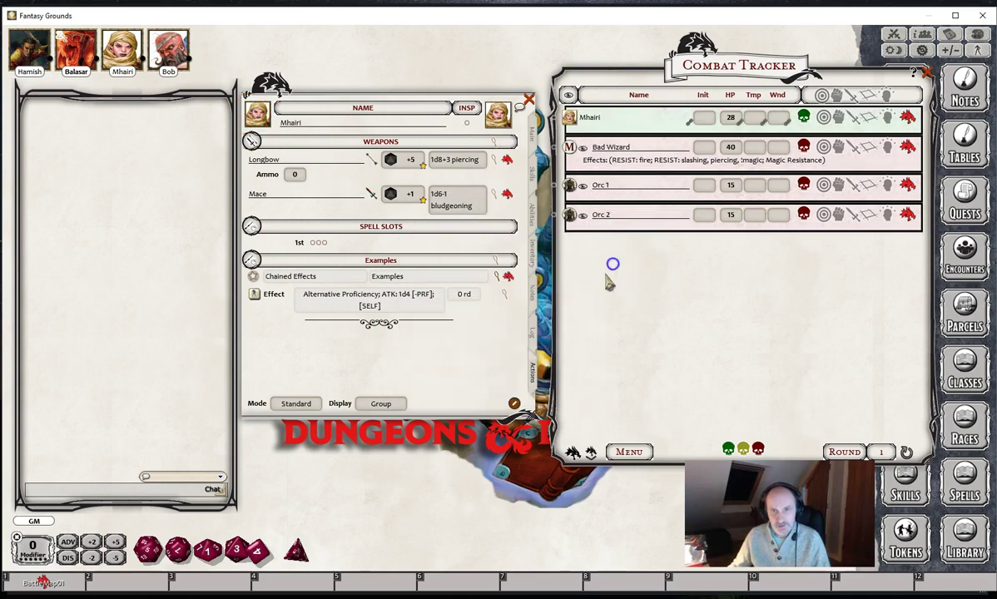
drag(253, 295, 667, 350)
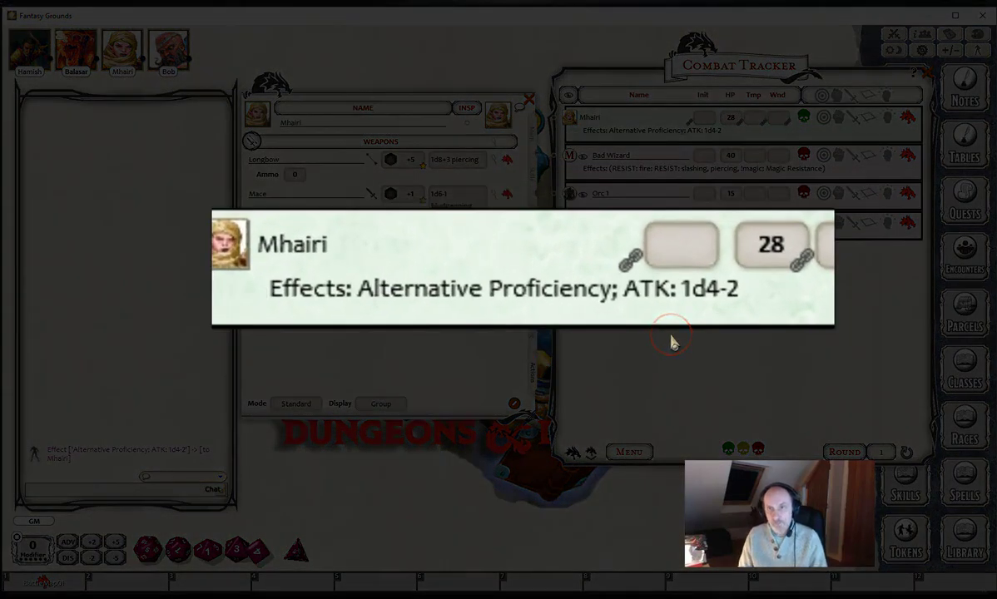
mouse_move(705, 222)
mouse_down()
mouse_move(336, 331)
mouse_move(298, 264)
mouse_move(289, 276)
mouse_move(291, 292)
mouse_move(363, 299)
mouse_move(577, 296)
mouse_move(595, 307)
mouse_up()
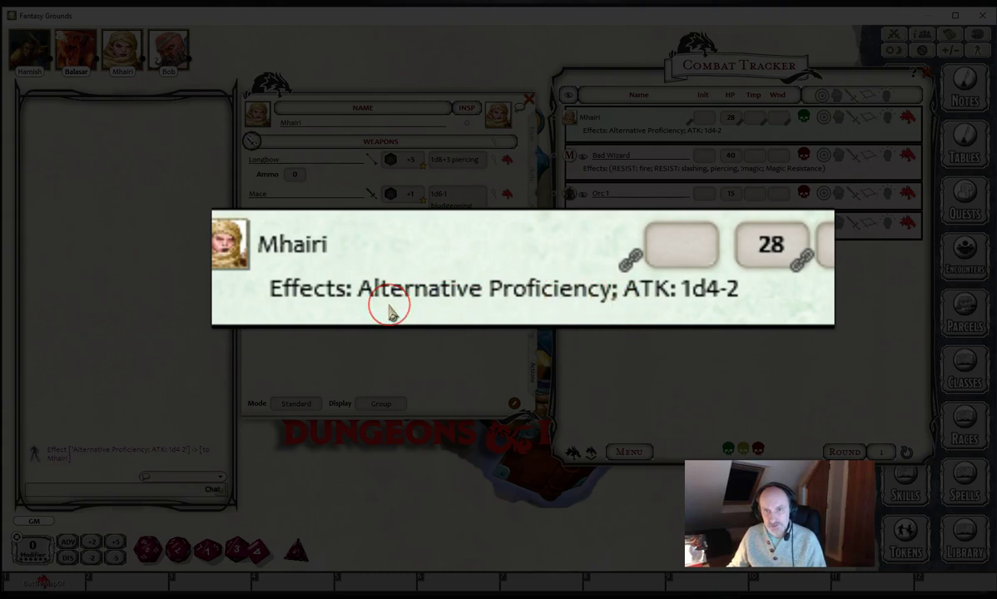
mouse_move(391, 312)
mouse_down()
mouse_move(495, 302)
mouse_move(658, 309)
mouse_up()
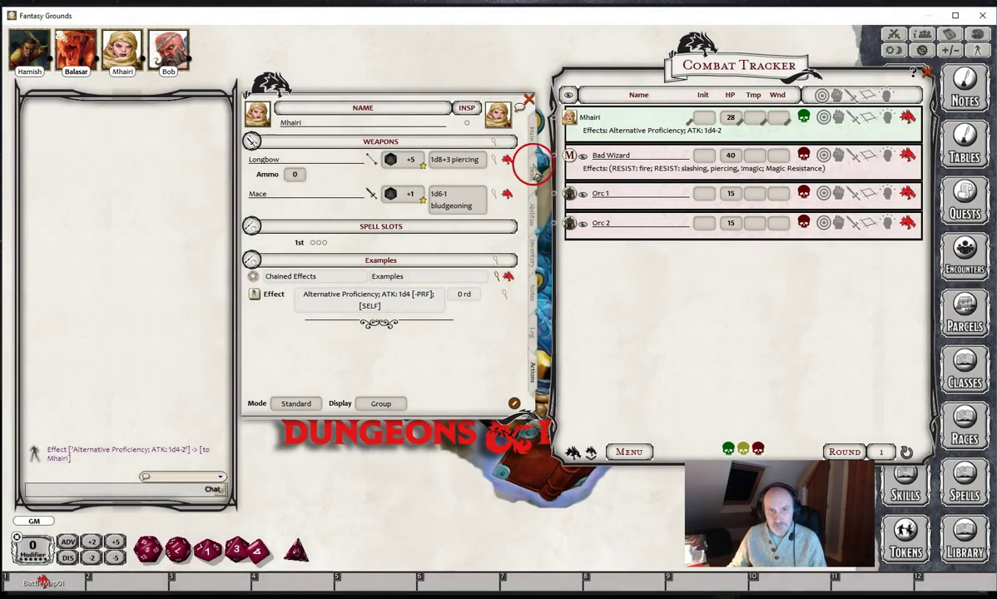
Check Mhairi's proficiency bonus on her main sheet and roll her longbow attack against the Bad Wizard
click(533, 139)
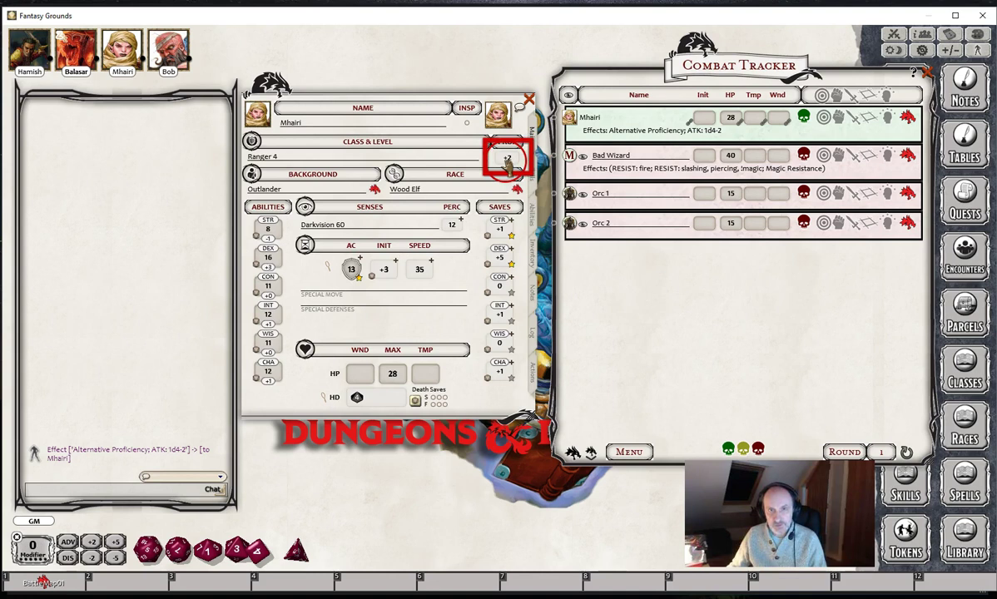
click(533, 370)
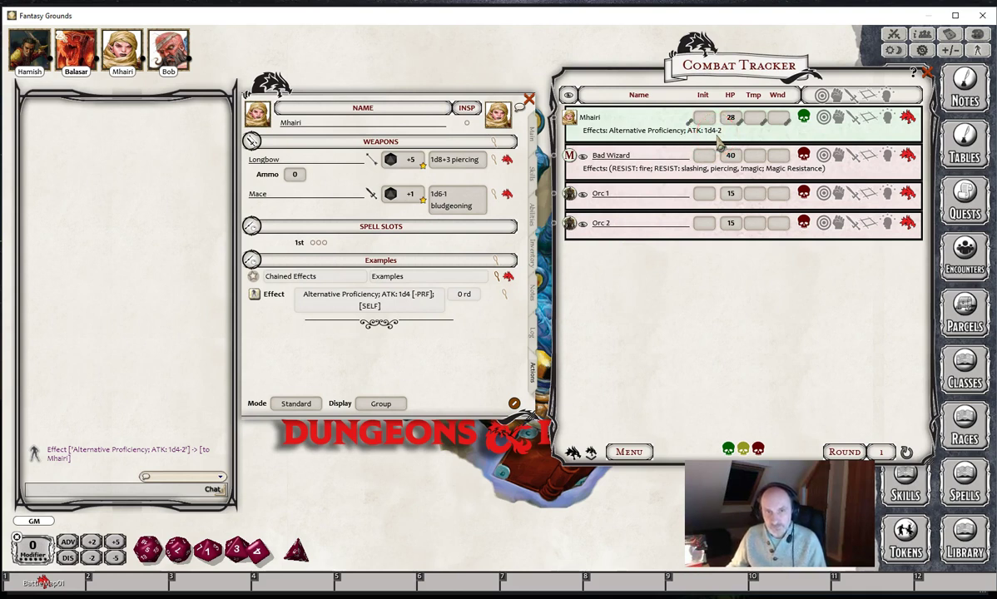
drag(403, 174, 638, 163)
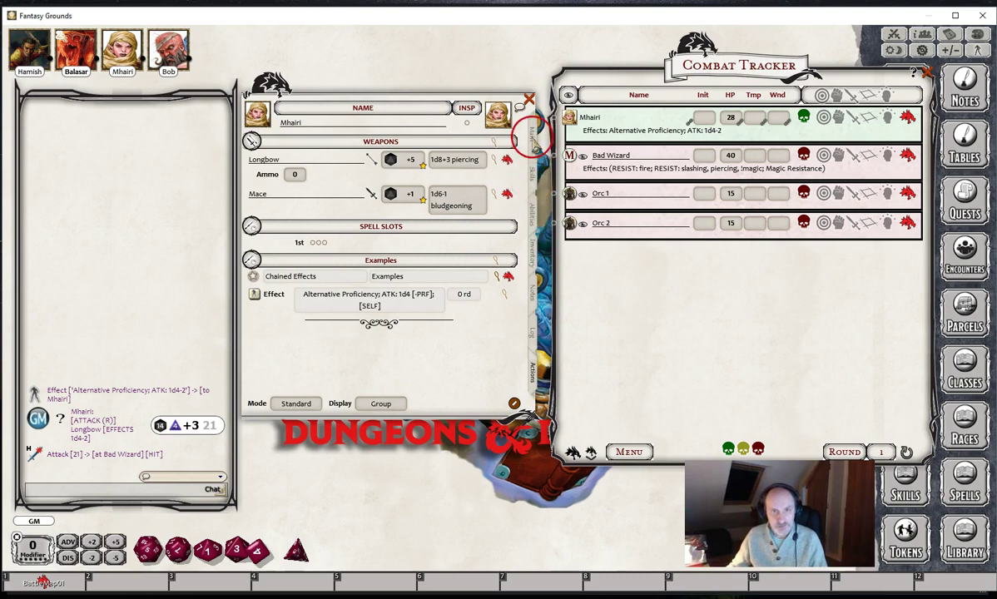
click(533, 135)
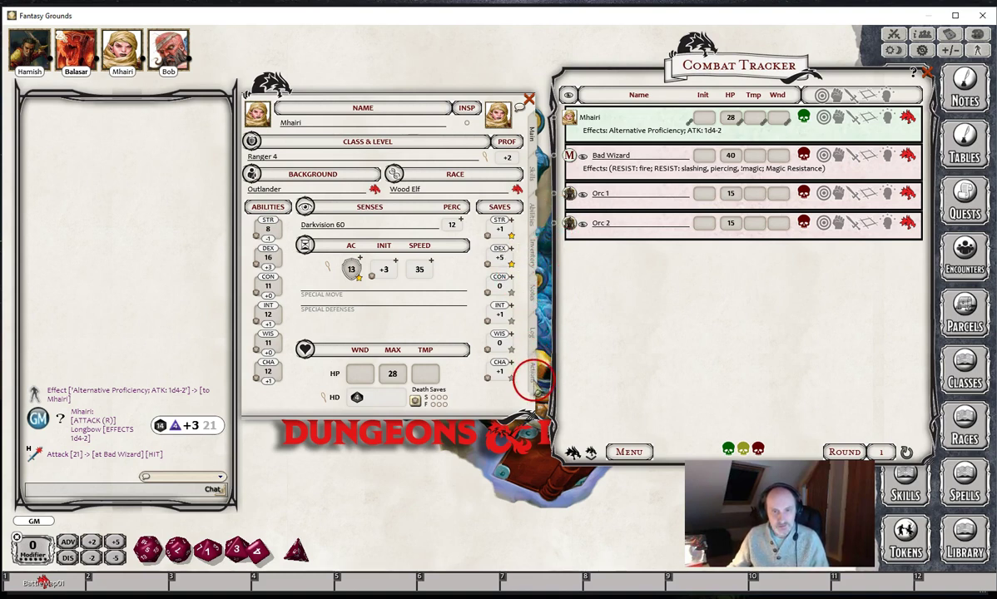
click(532, 376)
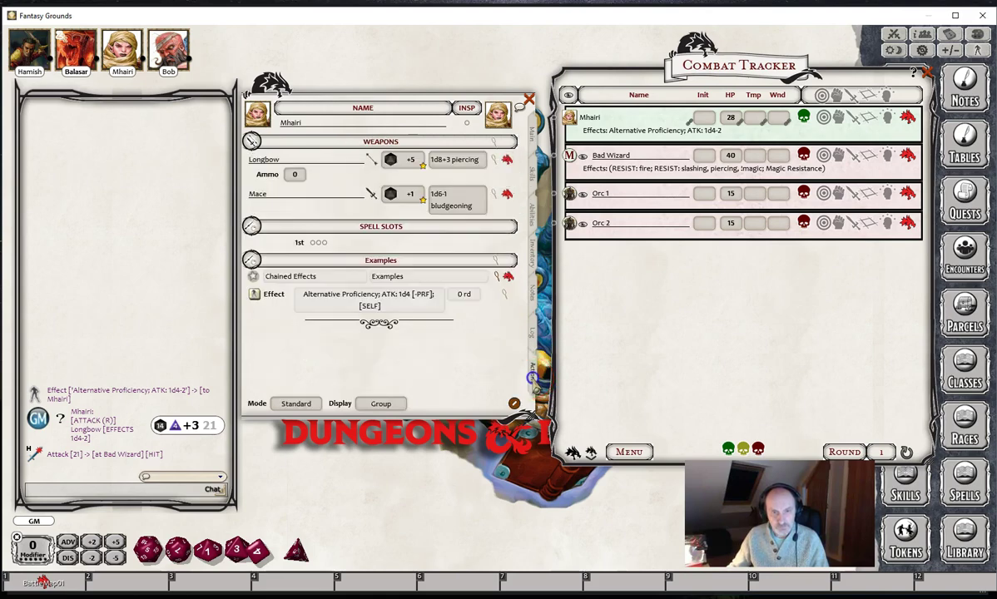
Append the saving throw modifier "; SAVE: 1d4 [-PRF]" to the Alternative Proficiency effect description
click(504, 294)
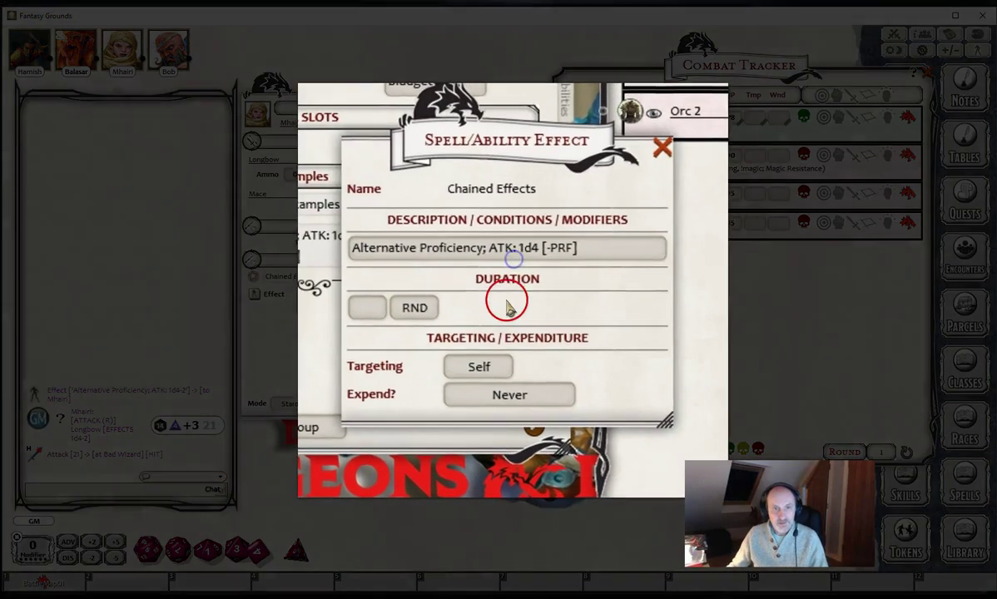
click(592, 254)
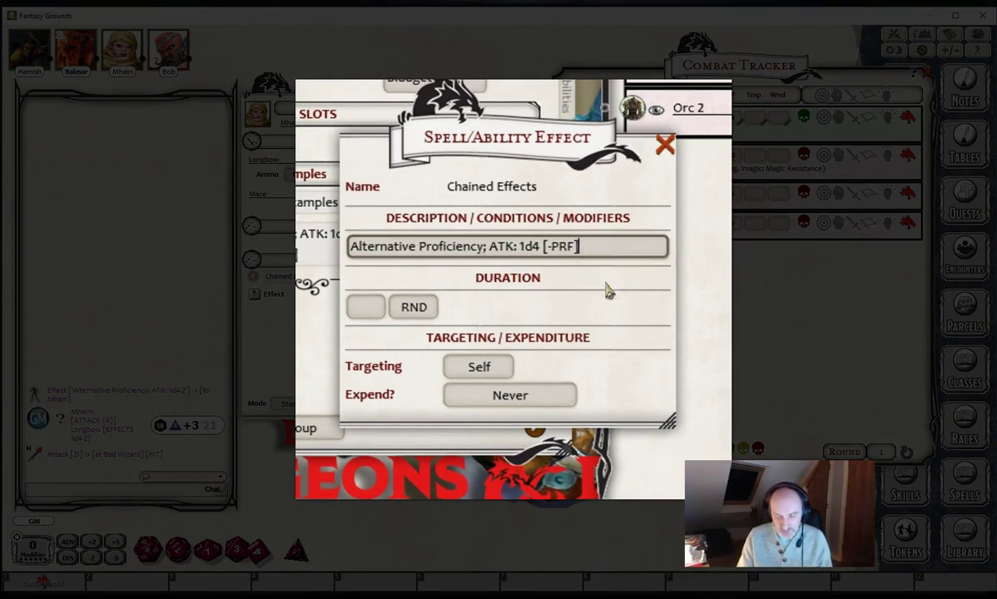
text(;)
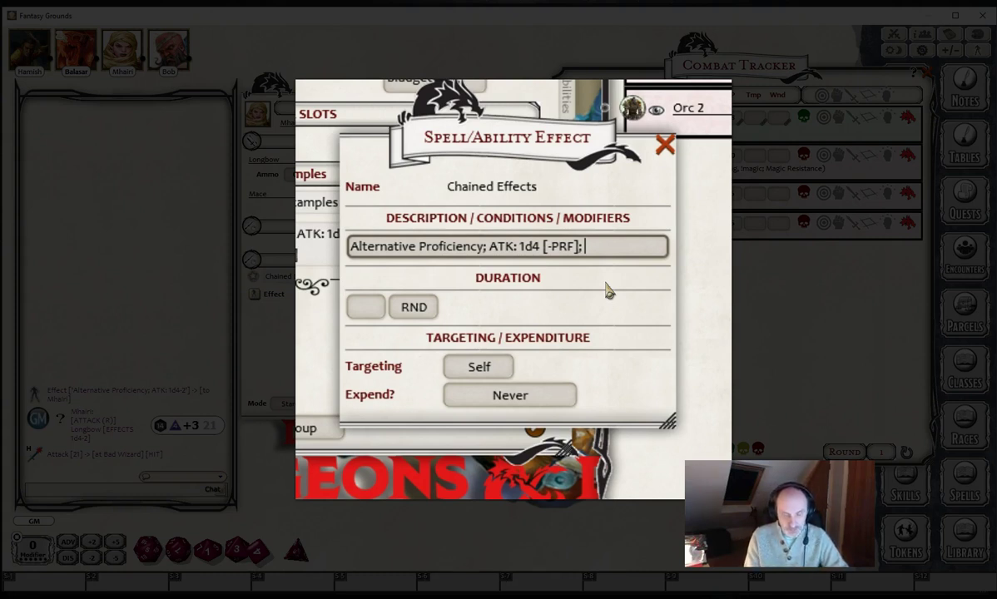
text(SAV)
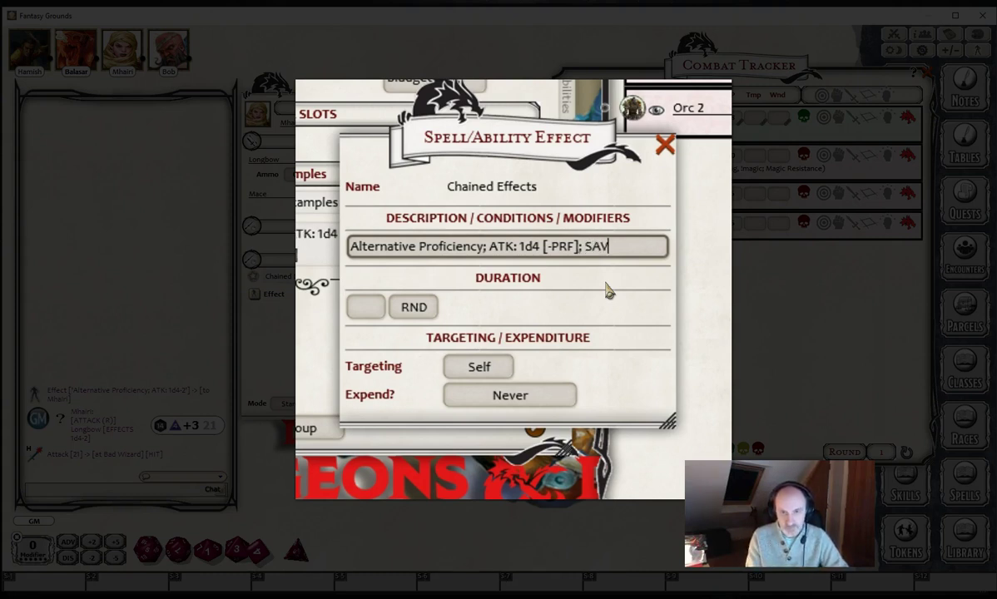
text(E)
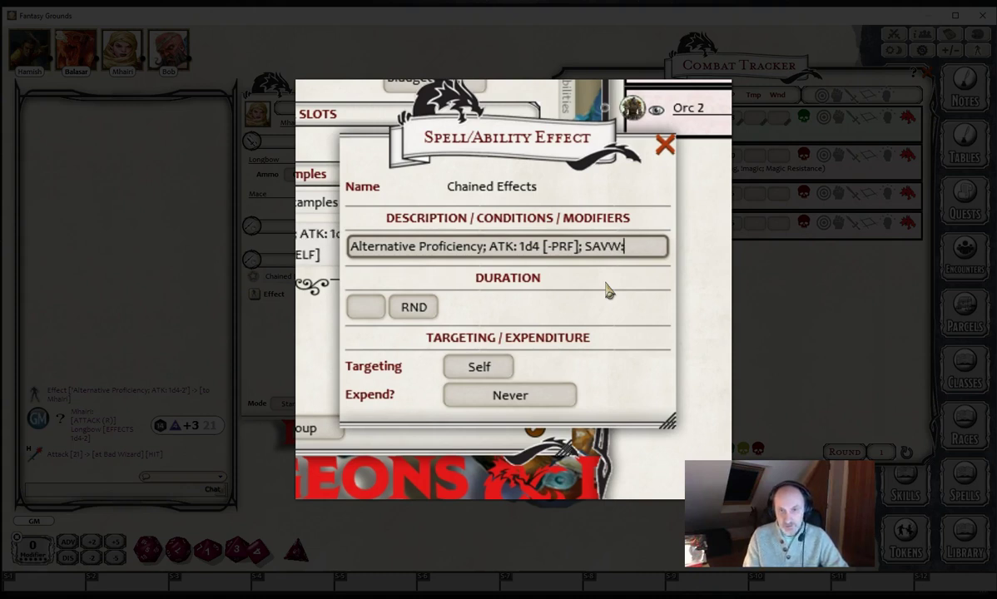
key(BackSpace)
text(E)
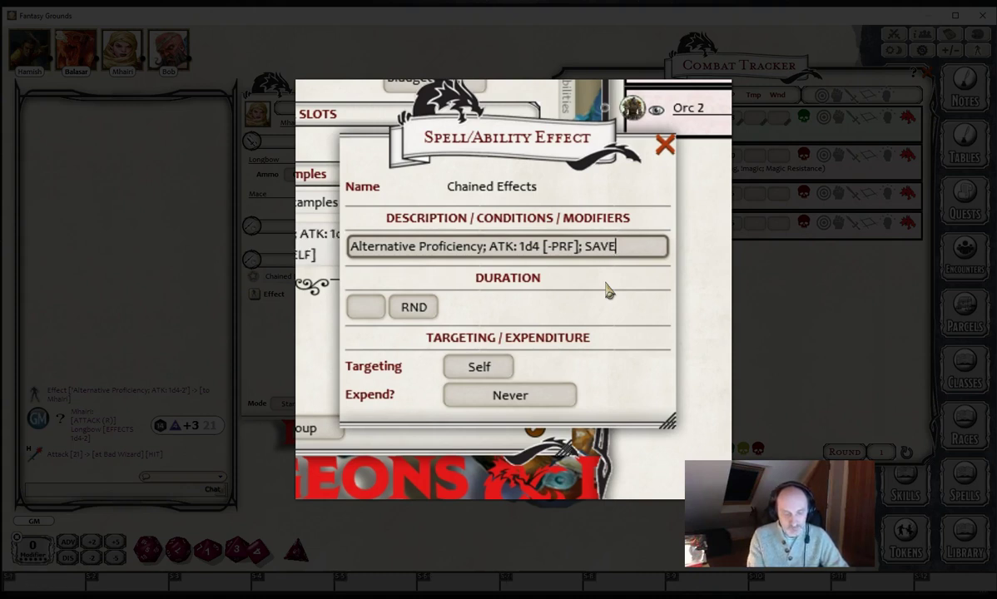
text(:)
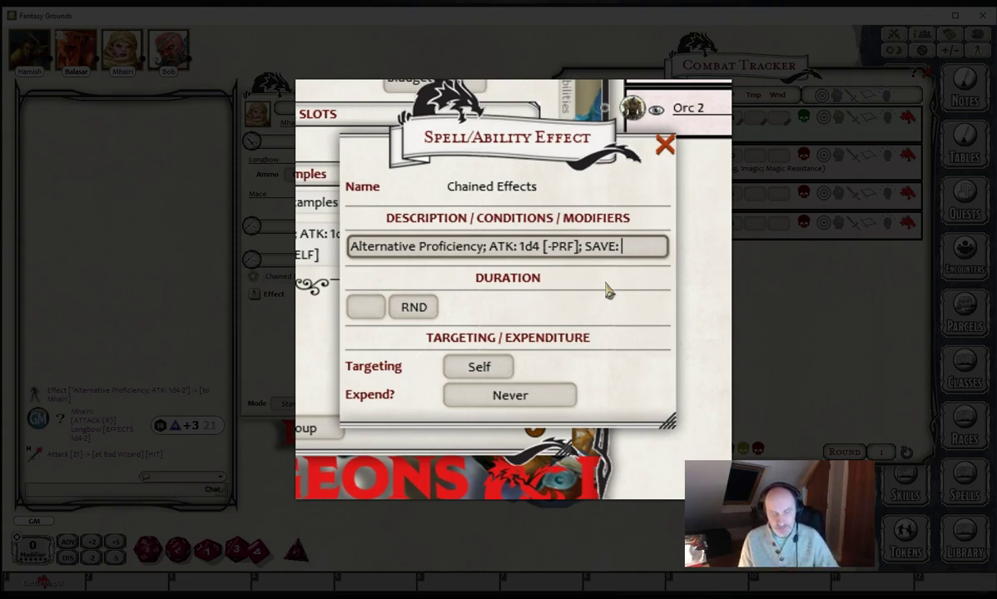
text(1d4)
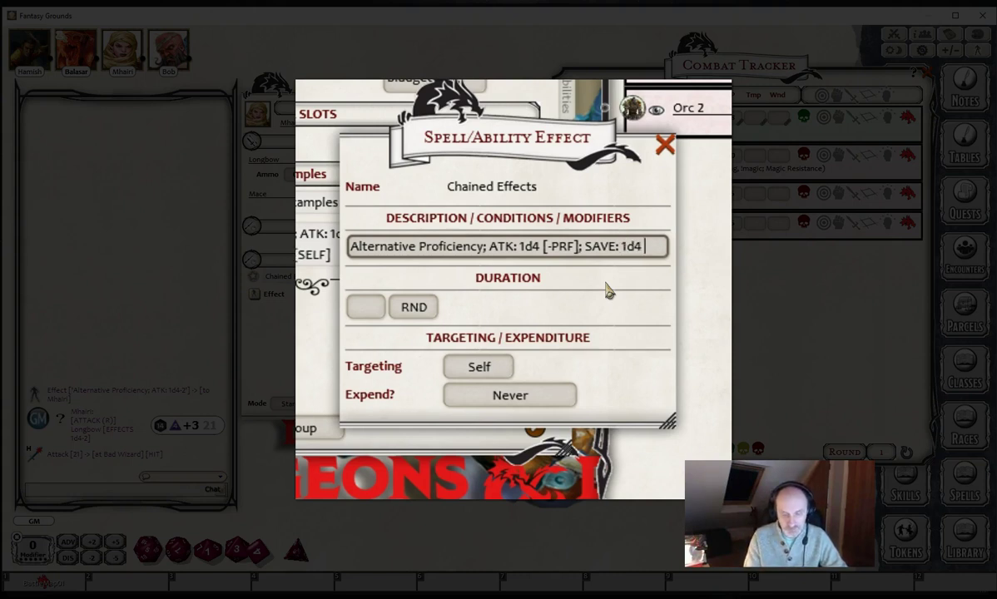
text( [)
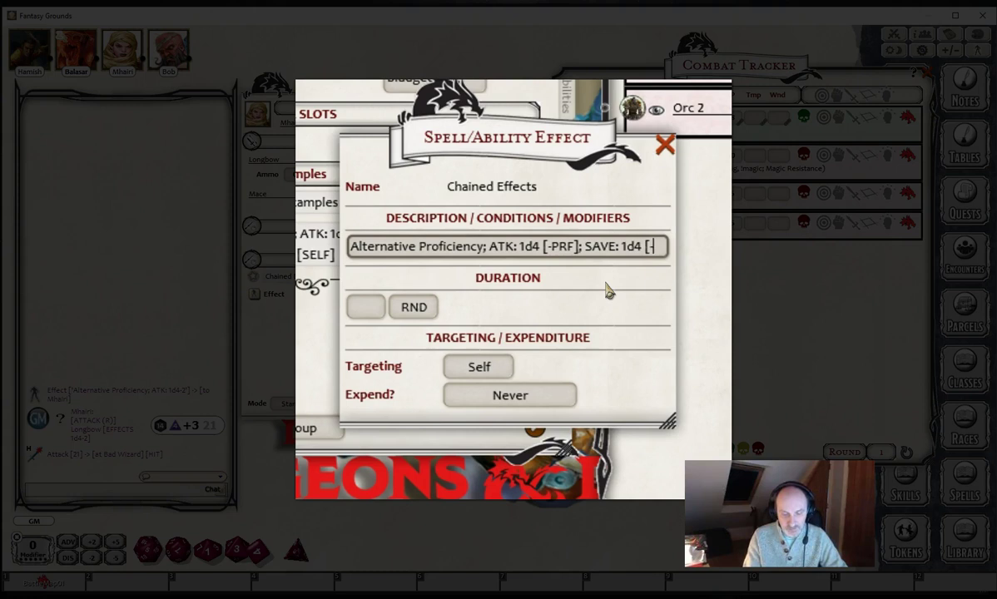
text(-PRF)
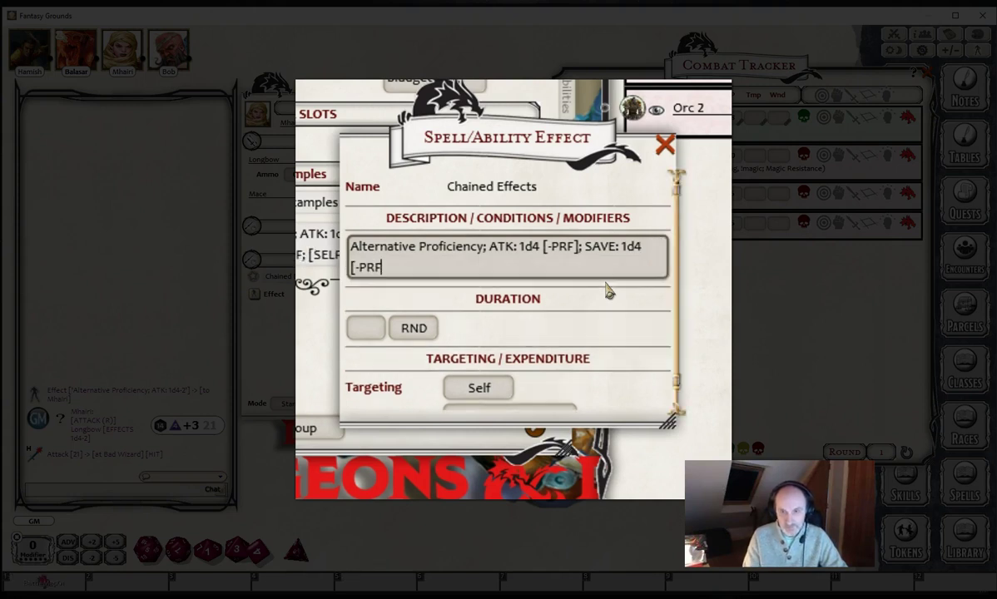
text(])
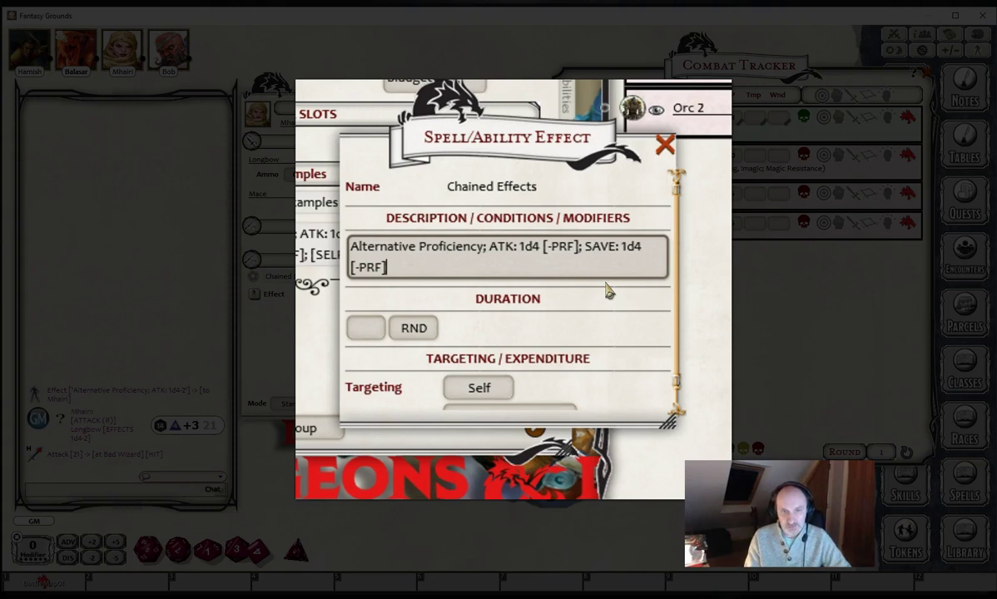
Limit the save modifier by appending ", strength, dexterity" to the description, and close the effect details
text(;)
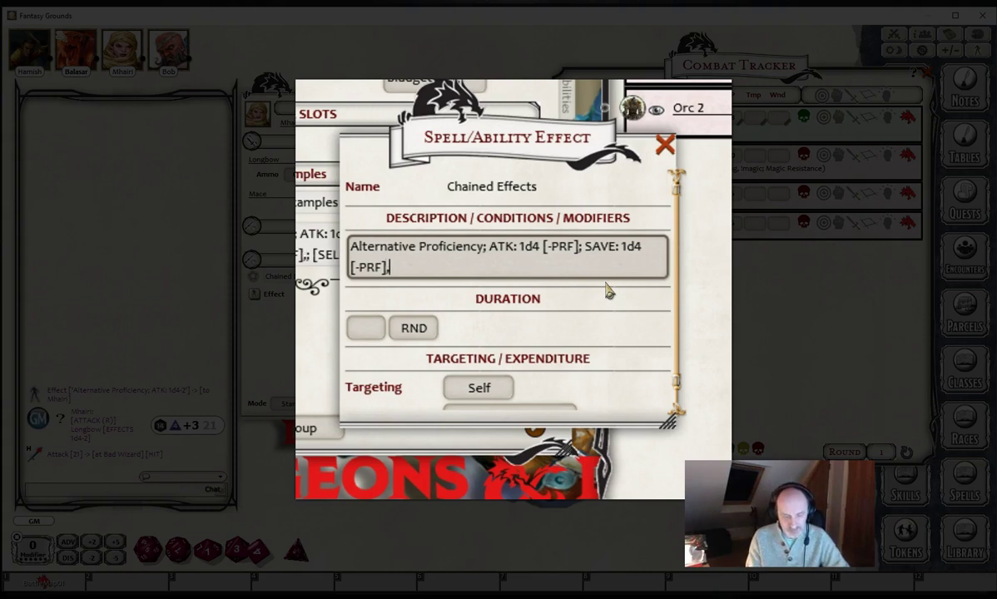
text( SAVE: 1d4 [-PRF], strength)
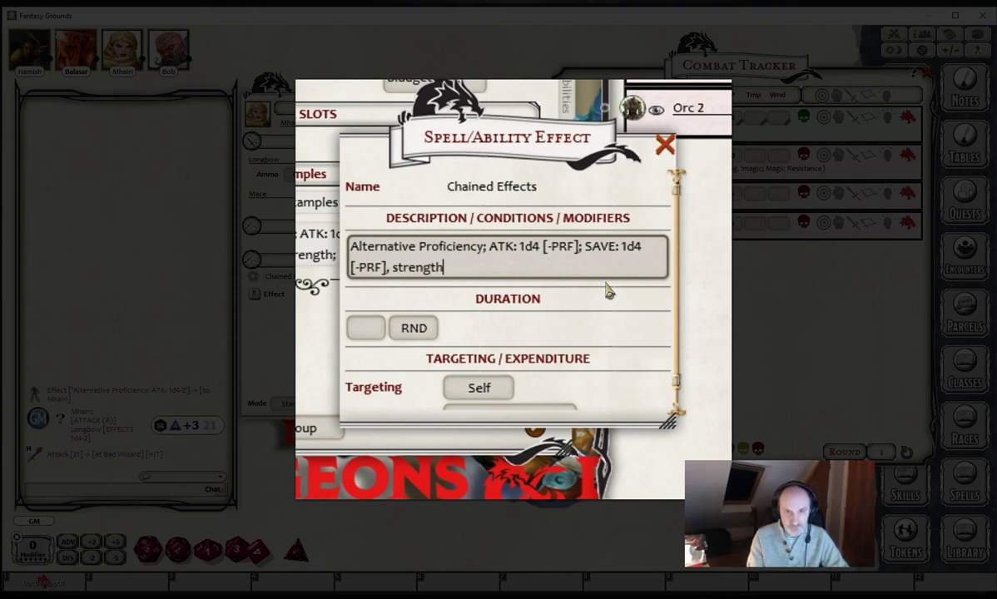
text(, dexterity)
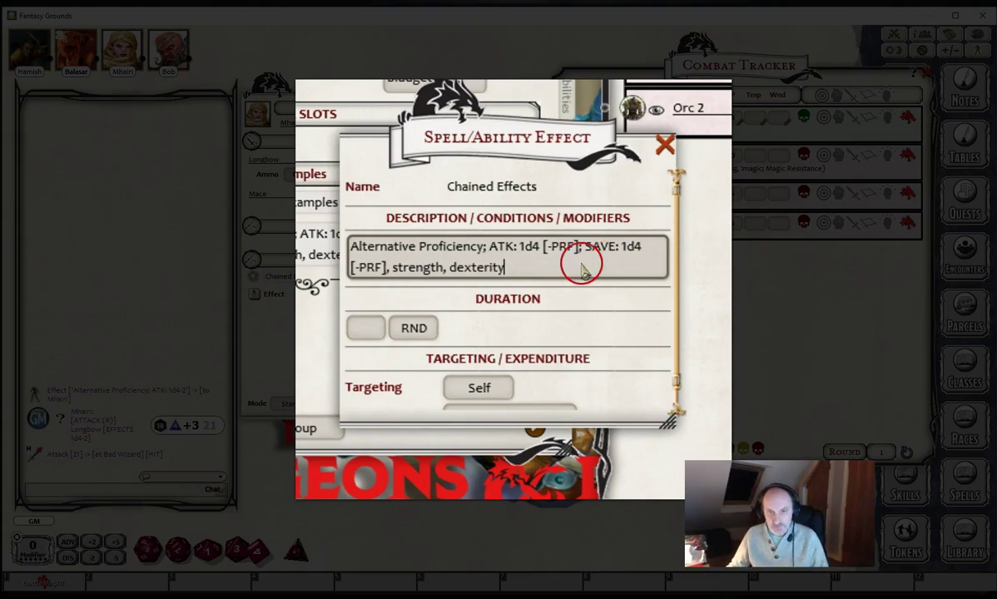
click(663, 147)
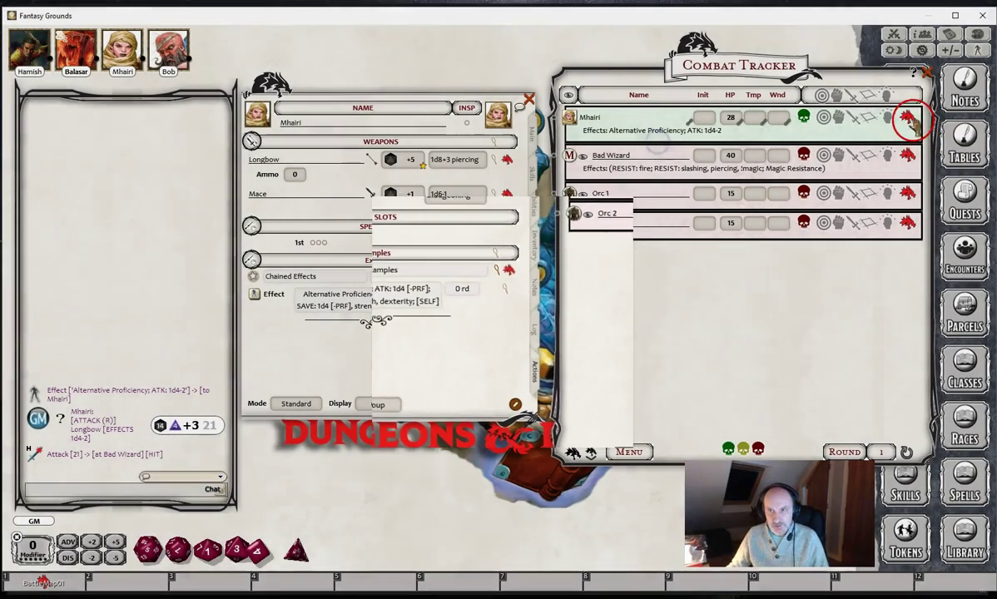
Remove the old Alternative Proficiency effect from Mhairi in the combat tracker and apply the version with the save modifier
click(906, 118)
click(907, 139)
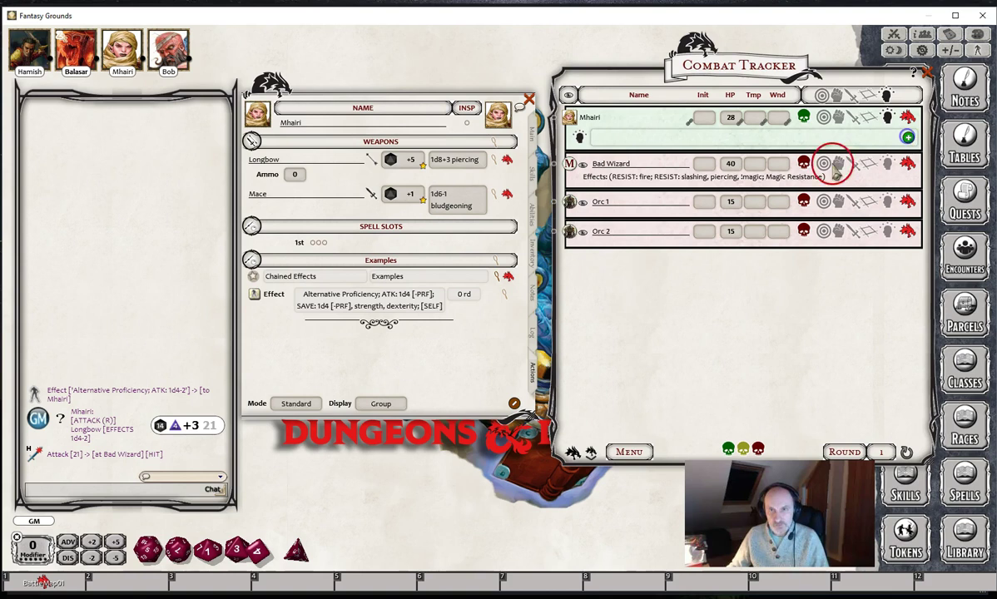
click(254, 293)
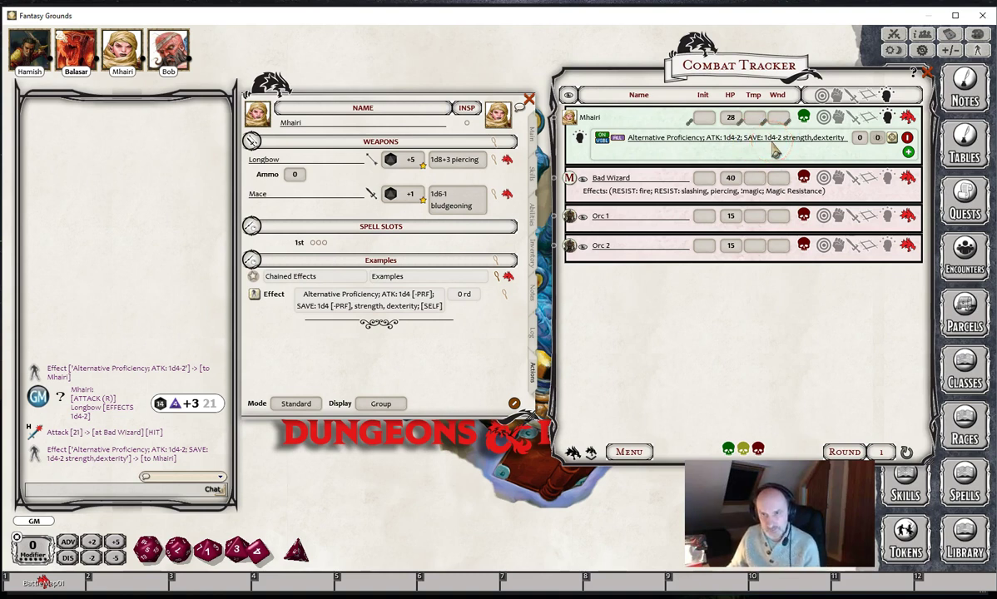
click(629, 146)
mouse_move(631, 152)
mouse_down()
mouse_move(790, 152)
mouse_move(707, 136)
mouse_move(539, 237)
mouse_up()
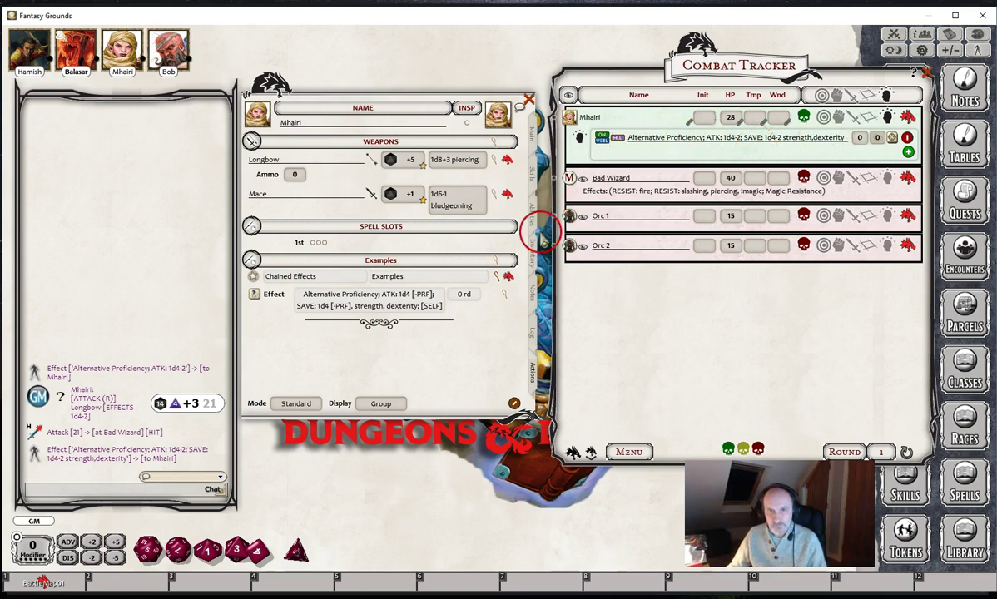
Roll Mhairi's Strength, Intelligence and Dexterity saving throws from her main sheet to test the save modifier
click(530, 133)
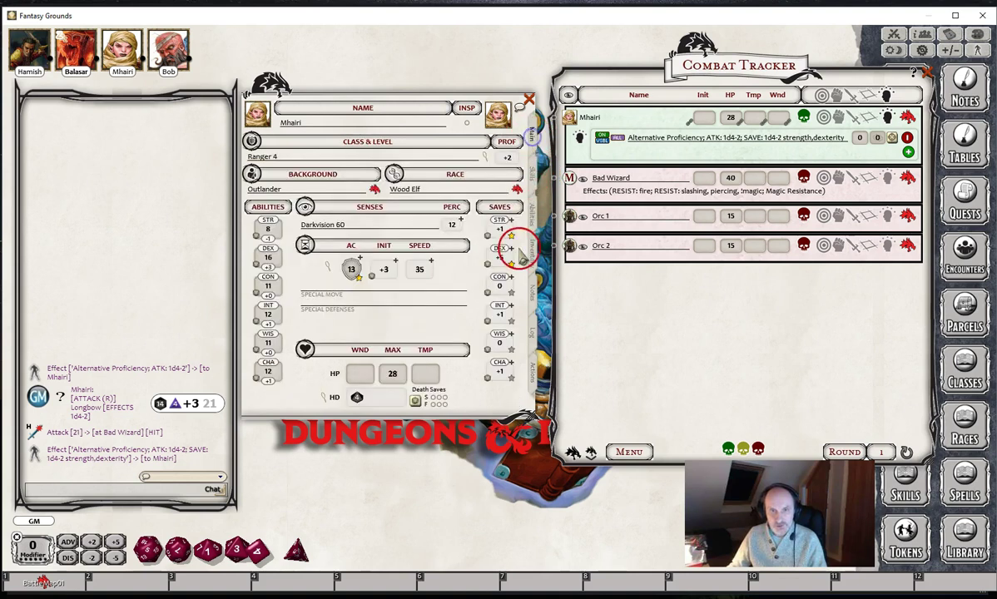
double_click(499, 231)
mouse_move(499, 233)
mouse_down()
mouse_move(351, 275)
mouse_move(118, 296)
mouse_move(145, 318)
mouse_move(159, 377)
mouse_move(97, 454)
mouse_move(164, 463)
mouse_move(193, 454)
mouse_move(499, 243)
mouse_move(491, 236)
mouse_move(362, 295)
mouse_move(201, 424)
mouse_move(204, 473)
mouse_move(186, 462)
mouse_up()
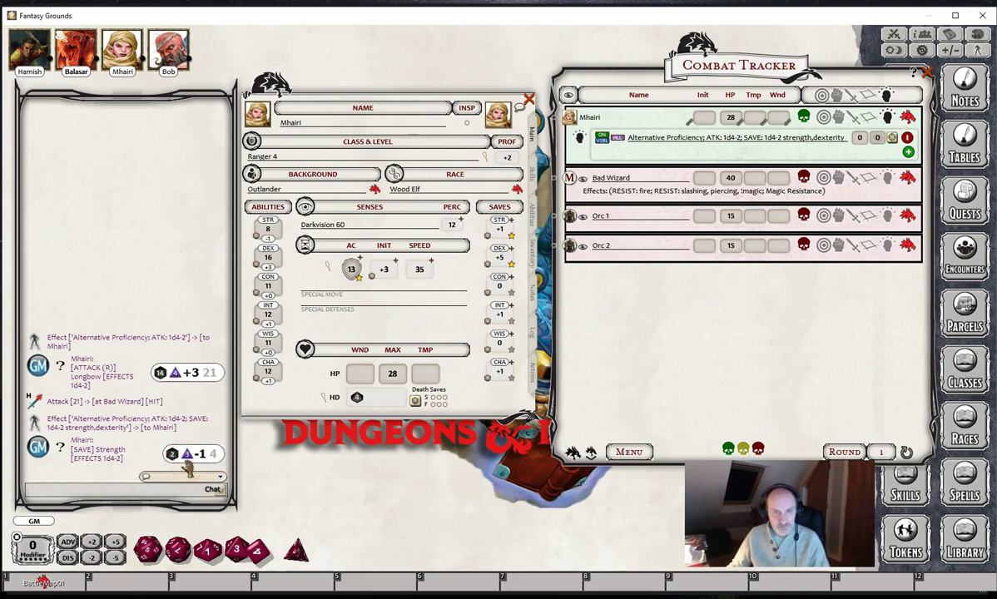
double_click(499, 317)
click(331, 385)
mouse_move(331, 385)
mouse_down()
mouse_move(215, 463)
mouse_move(162, 468)
mouse_move(179, 472)
mouse_up()
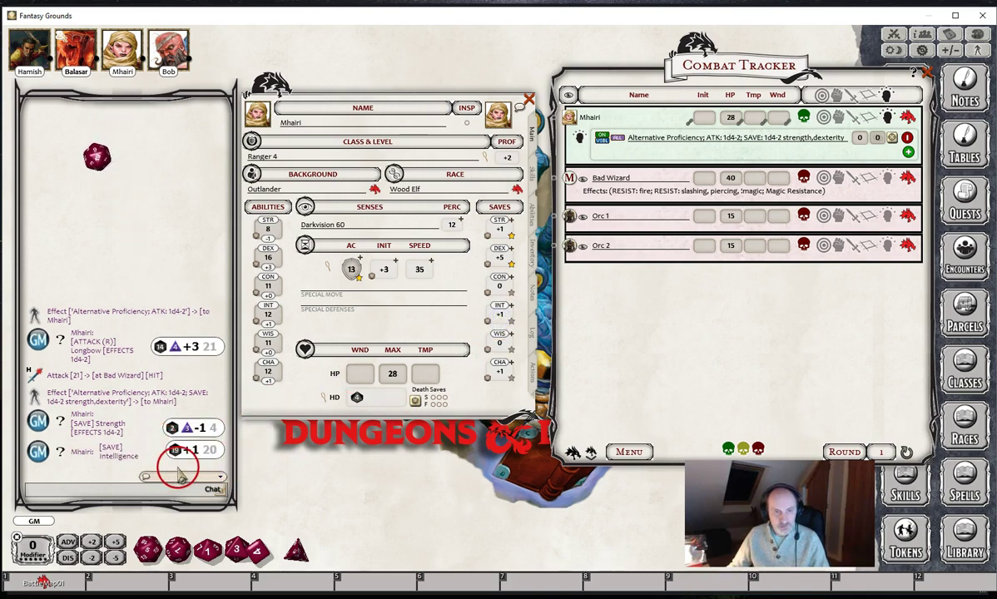
double_click(498, 260)
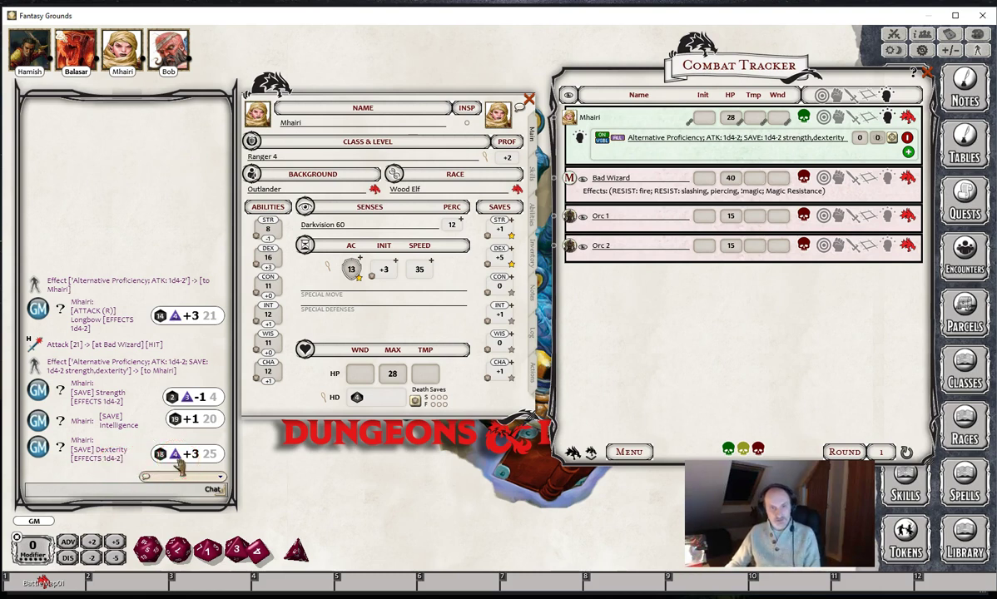
click(179, 468)
click(182, 468)
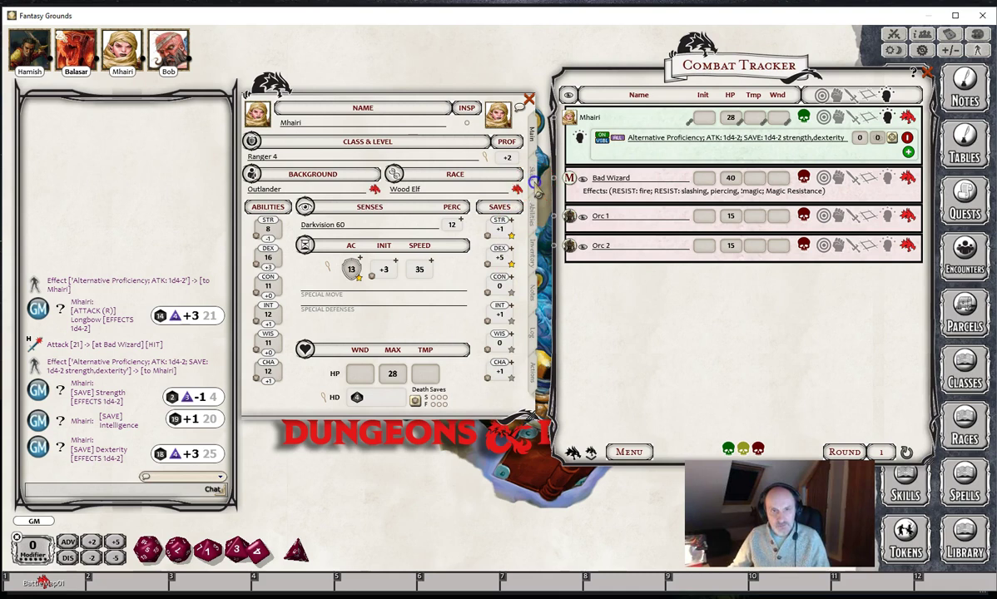
Referring to Mhairi's proficient skills, append "; SKILL: 1d4 [-PRF], athletics, nature, perception, survival" to the effect description and close its details
click(533, 175)
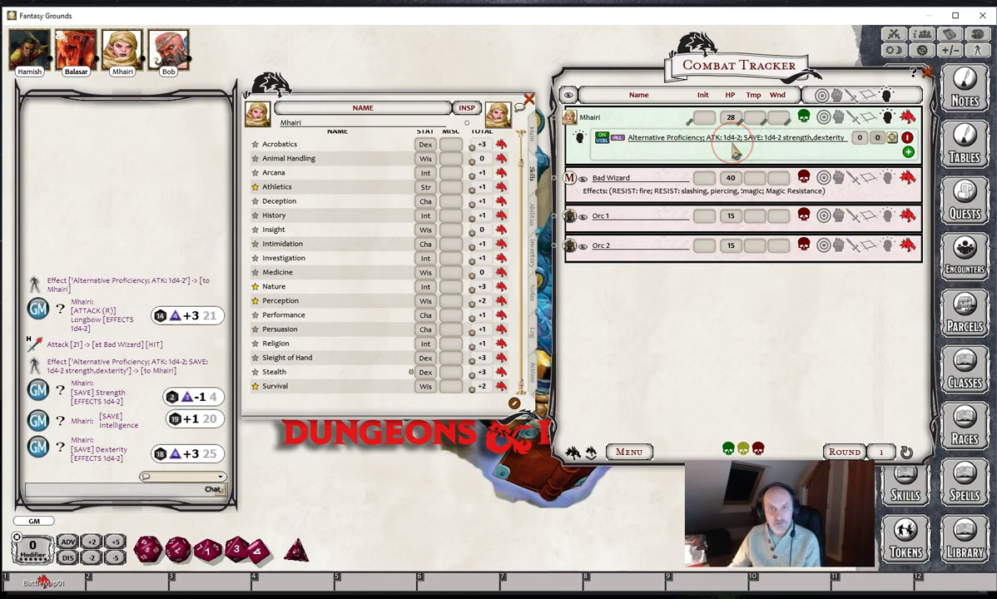
click(532, 370)
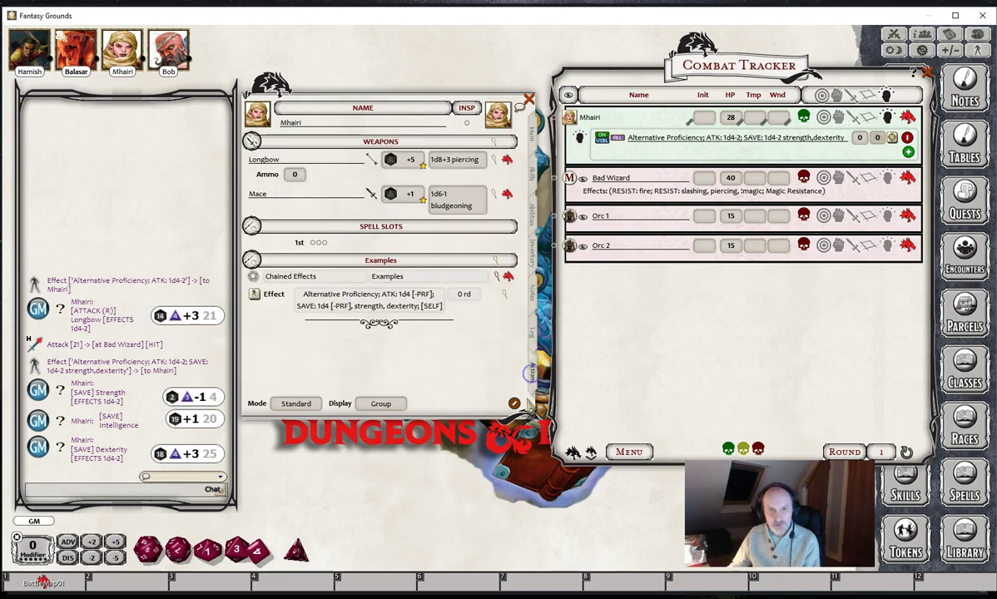
click(504, 296)
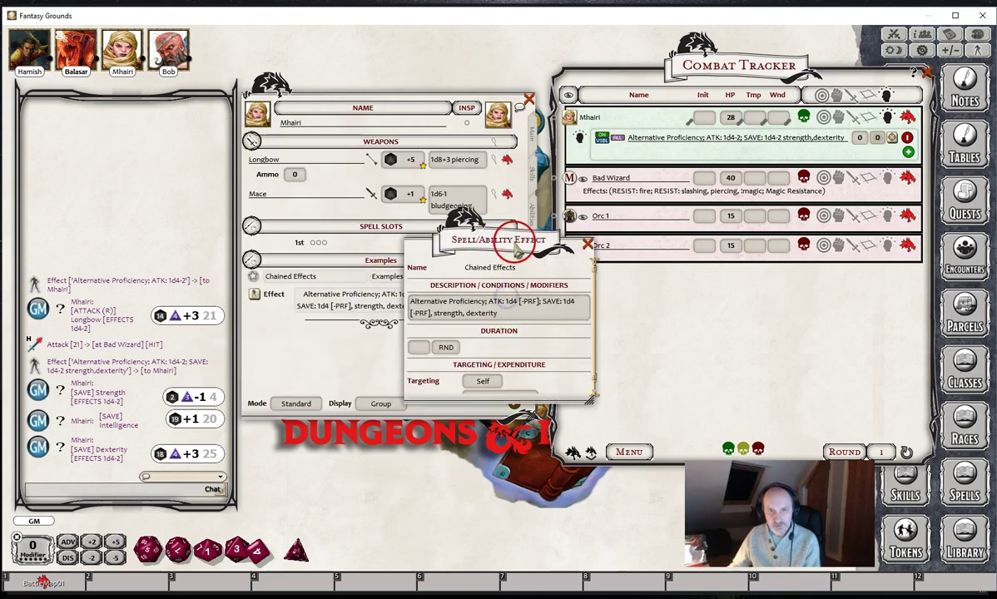
drag(517, 248, 630, 271)
click(532, 173)
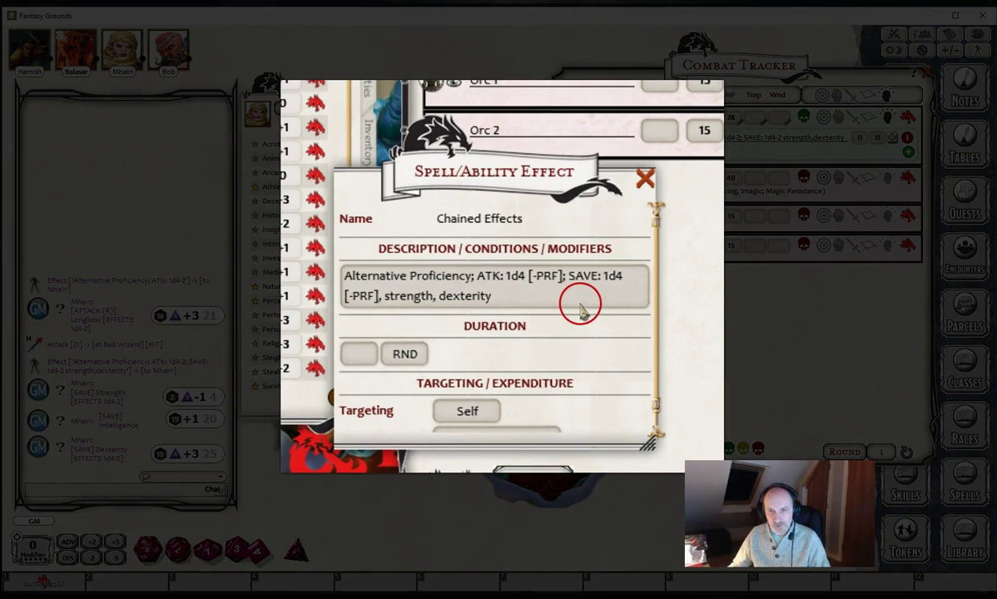
click(545, 295)
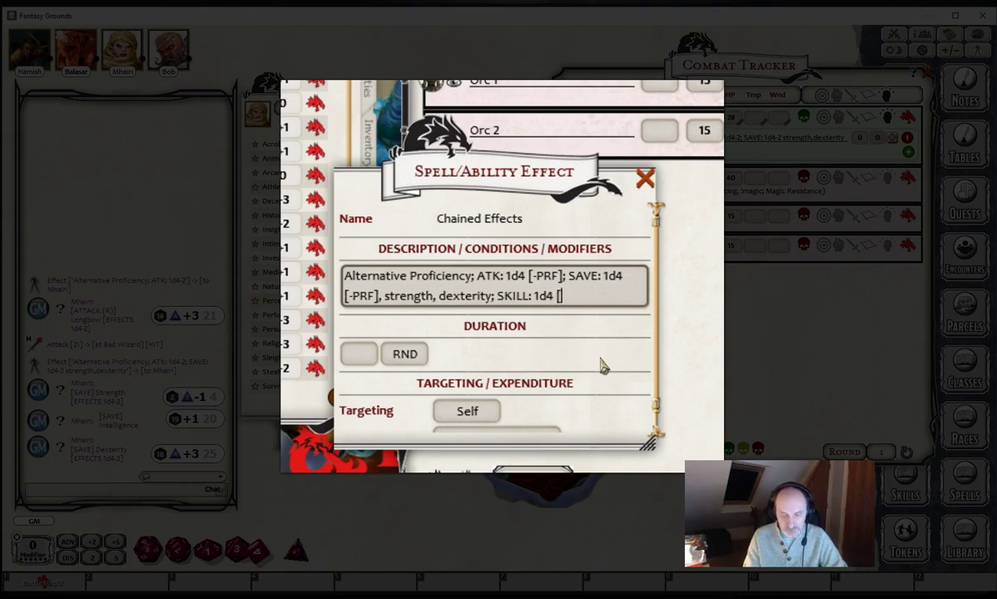
text(-PRF], athlet)
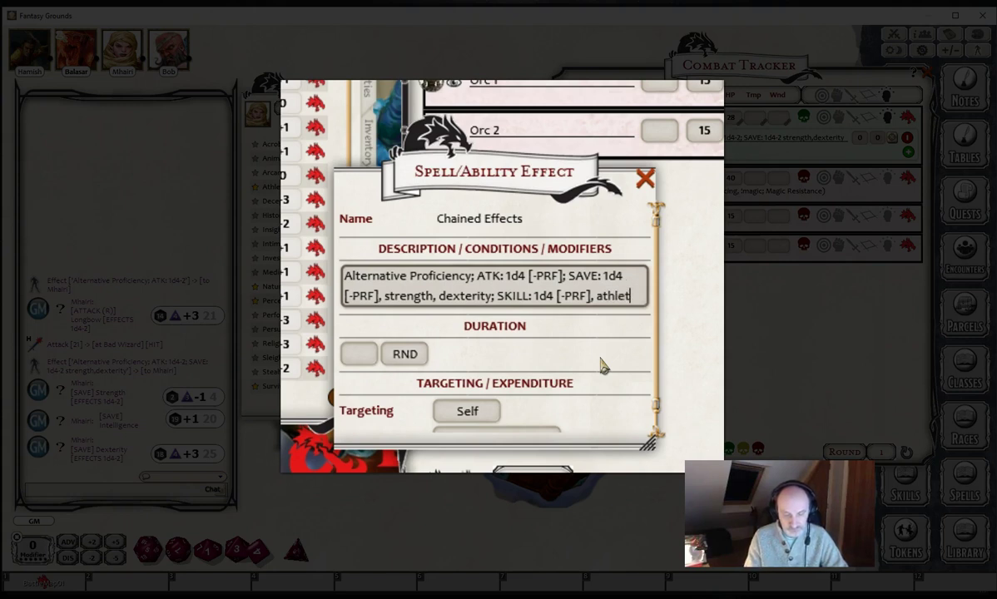
text(, nature, perception, survival)
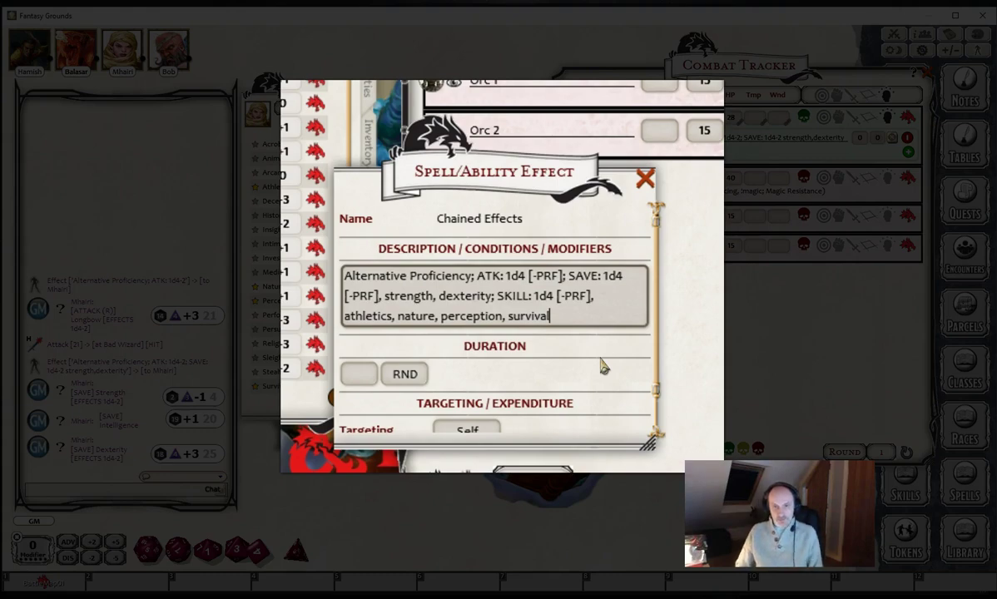
click(642, 177)
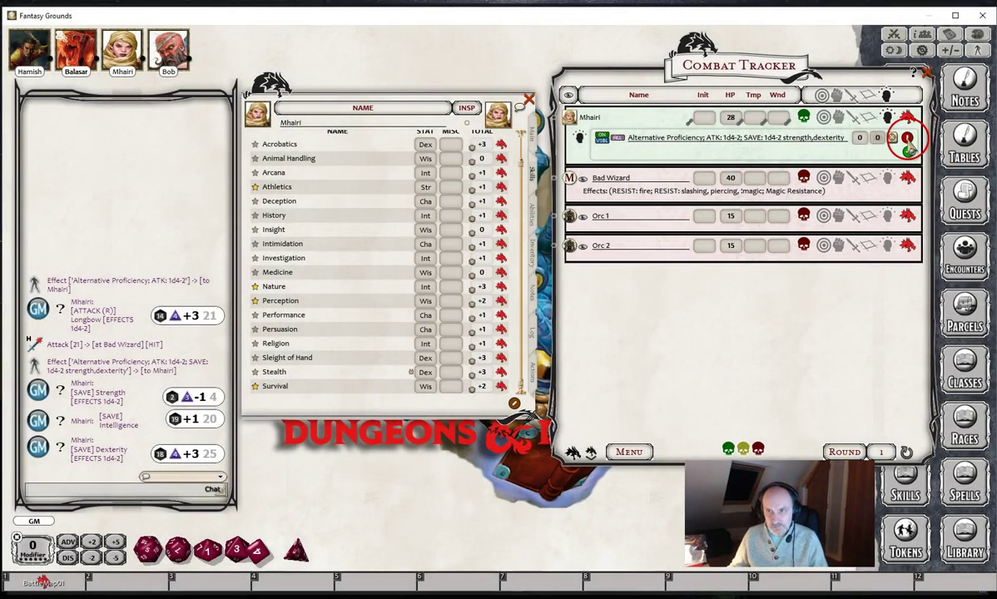
Replace Mhairi's active effect in the combat tracker with the Alternative Proficiency version that includes the skill modifier
click(907, 138)
click(531, 376)
drag(274, 294, 615, 137)
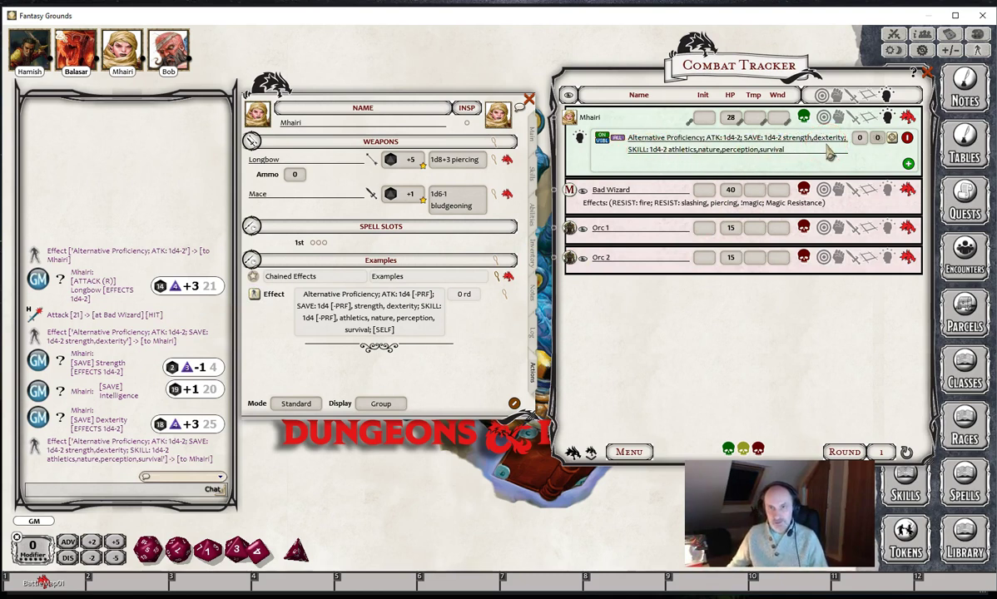
Roll Mhairi's Nature and Perception skill checks to test the skill modifier
click(529, 176)
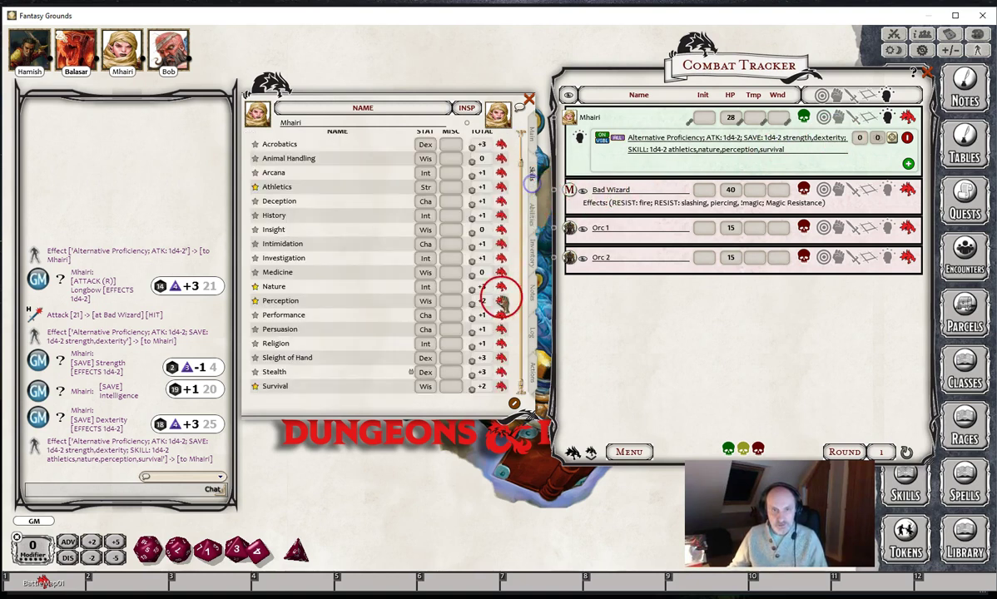
double_click(456, 286)
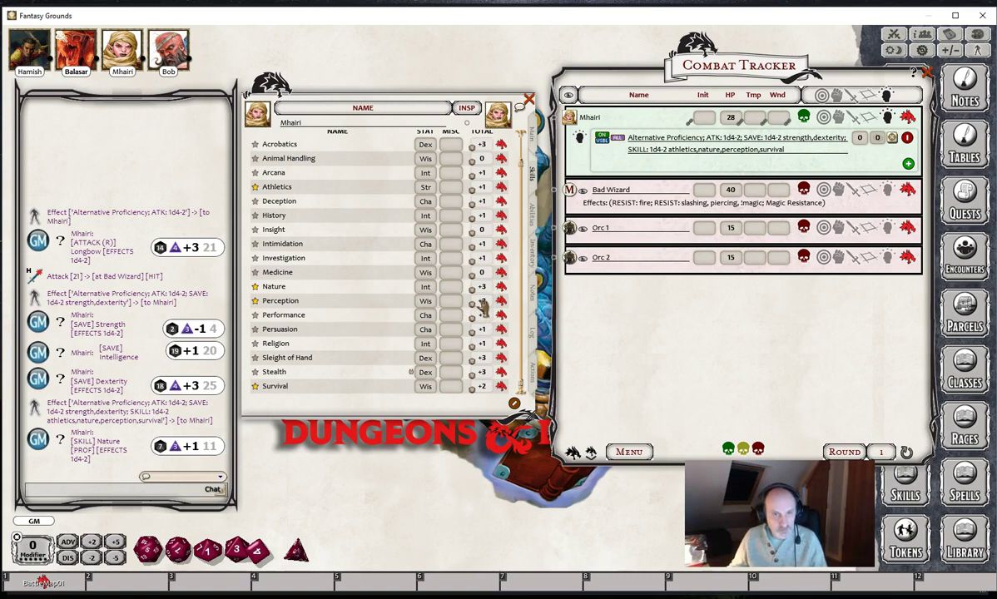
double_click(481, 302)
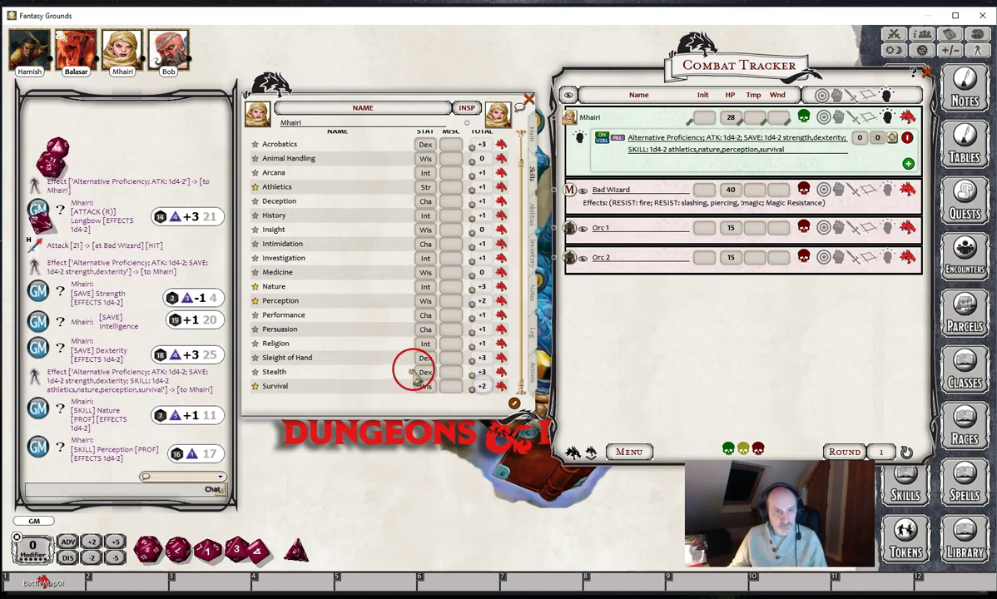
Roll Mhairi's non-proficient Persuasion and Performance skill checks to test whether the skill modifier applies to them
double_click(481, 332)
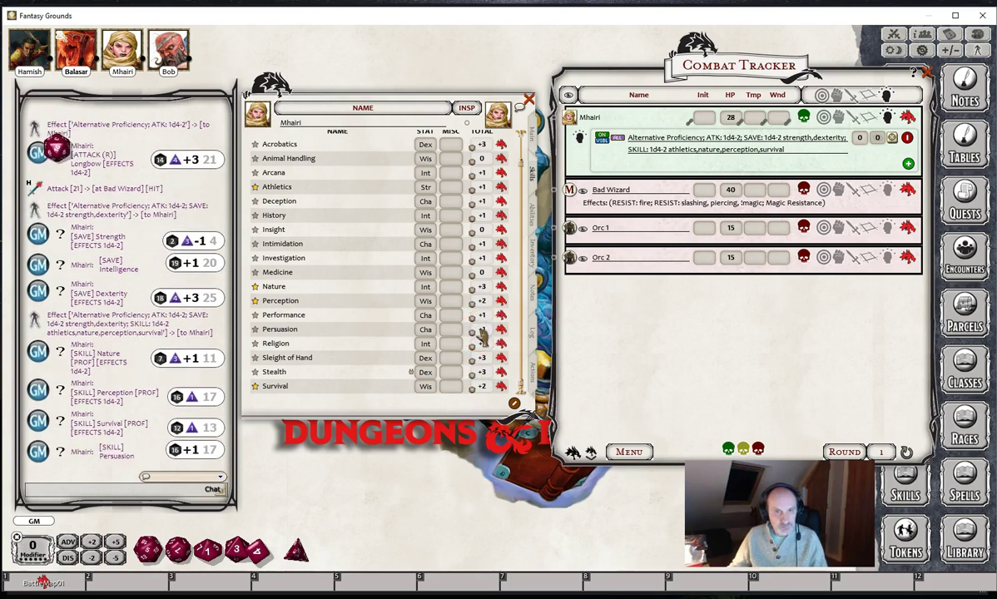
double_click(484, 321)
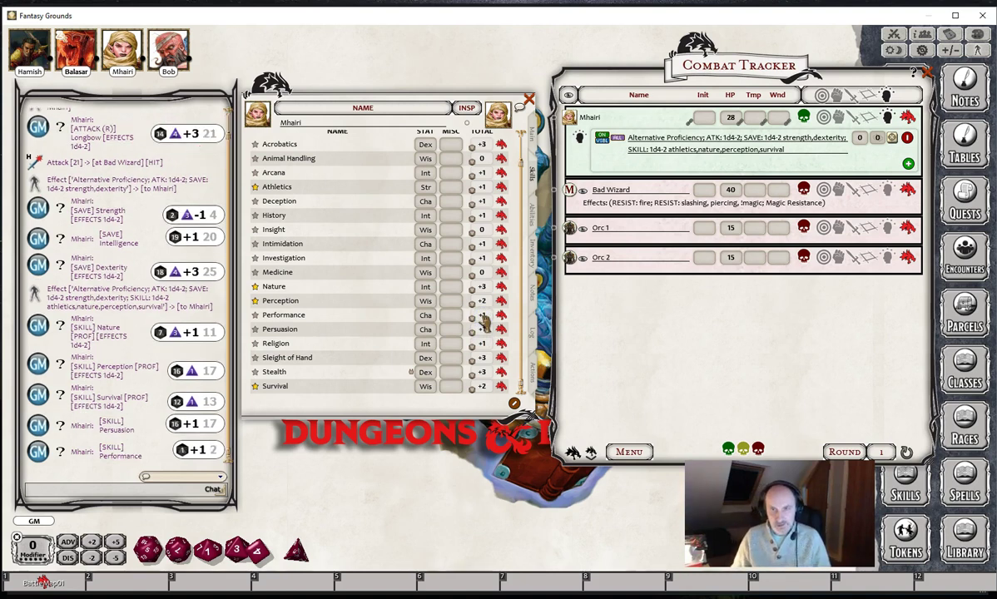
Remove the Alternative Proficiency effect from Mhairi's Chained Effects power and from her combat tracker entry
click(531, 368)
drag(396, 343, 376, 347)
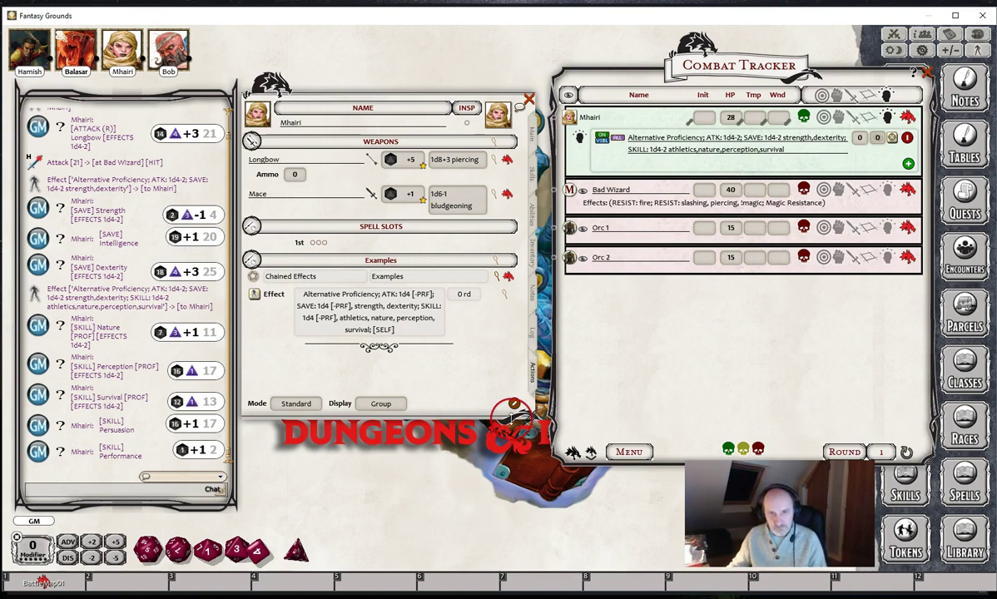
right_click(390, 307)
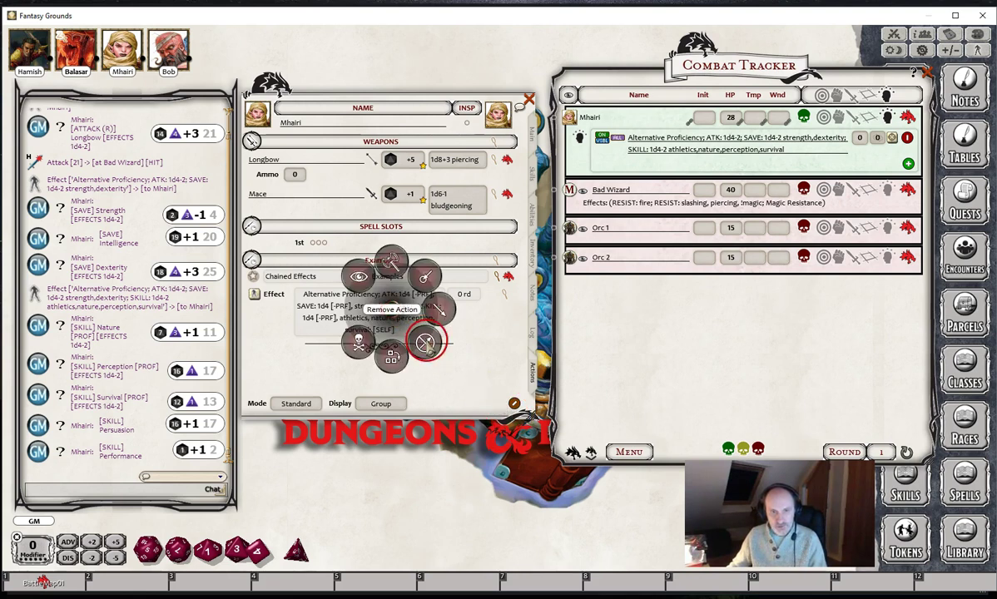
click(425, 342)
click(458, 340)
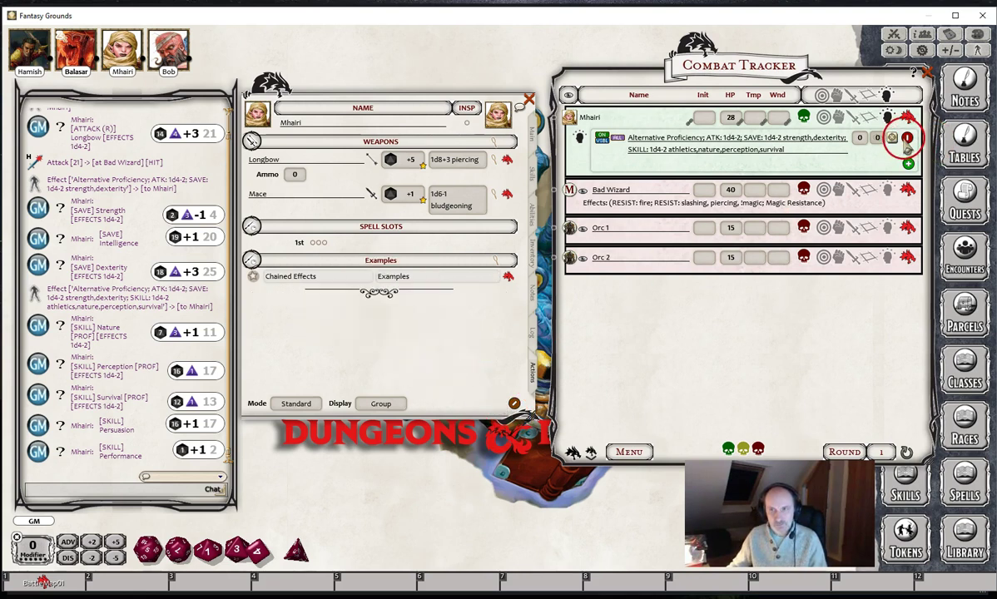
click(907, 140)
Add a new effect to Mhairi's Chained Effects power and start its description with "Bless; ATK: 1d4"
right_click(467, 281)
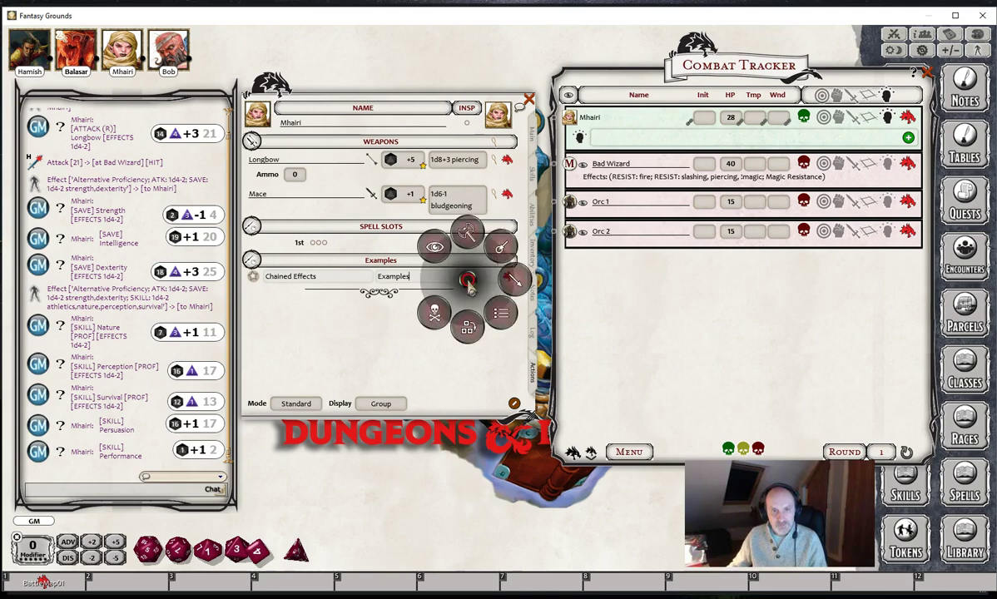
click(512, 280)
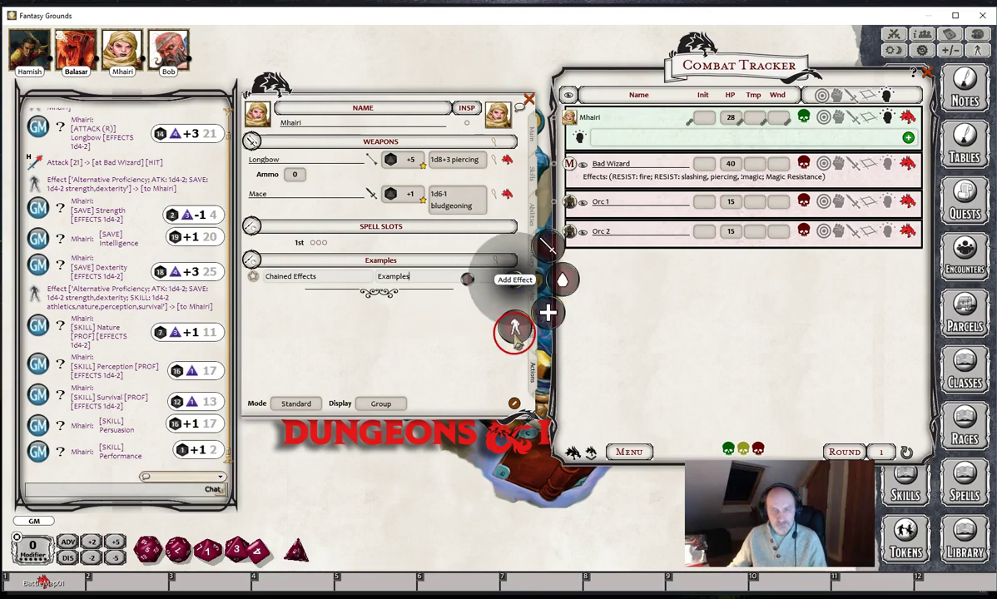
click(514, 328)
click(505, 293)
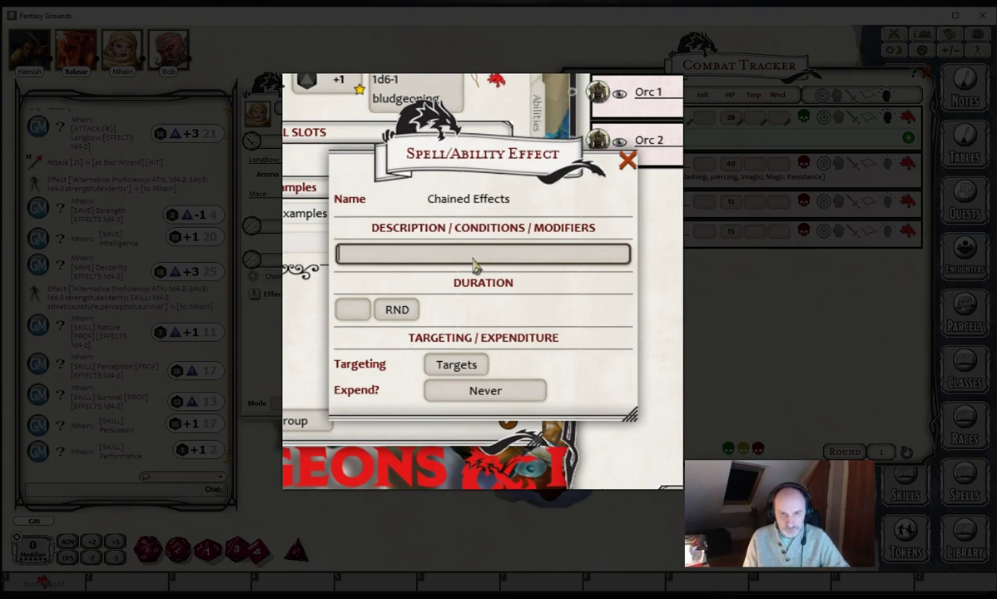
text(Bless)
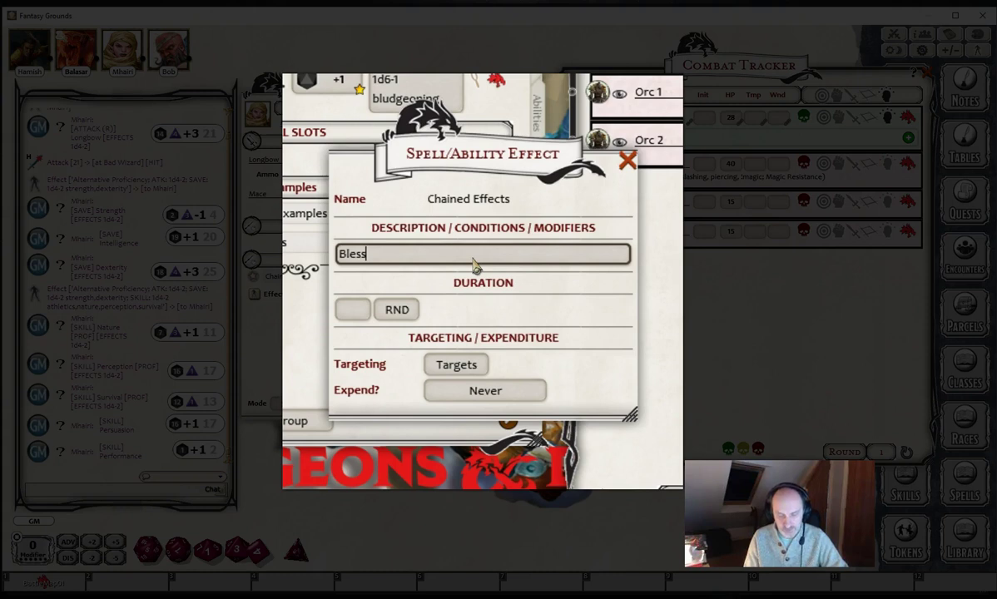
text(;)
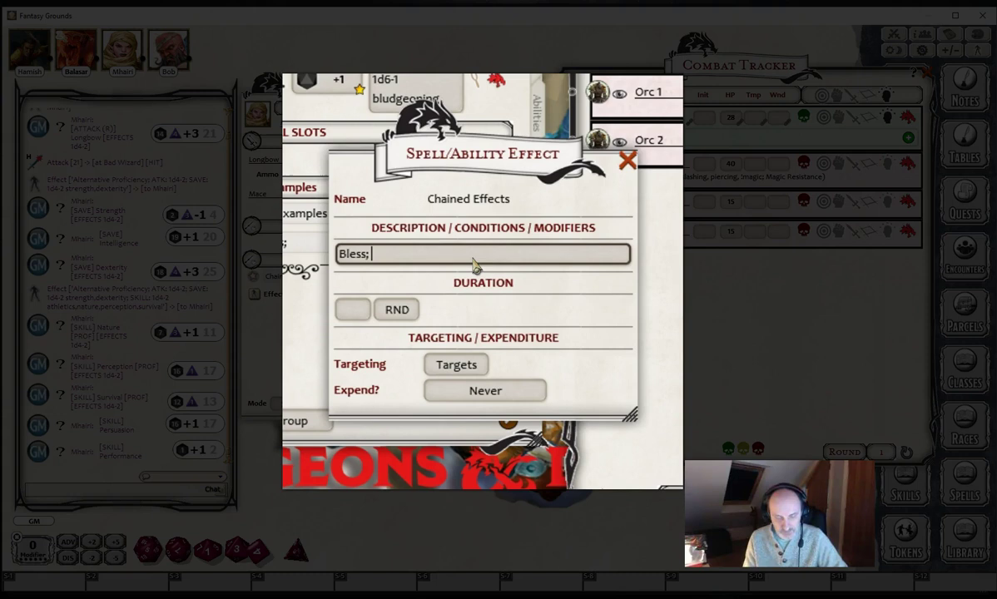
text(AT)
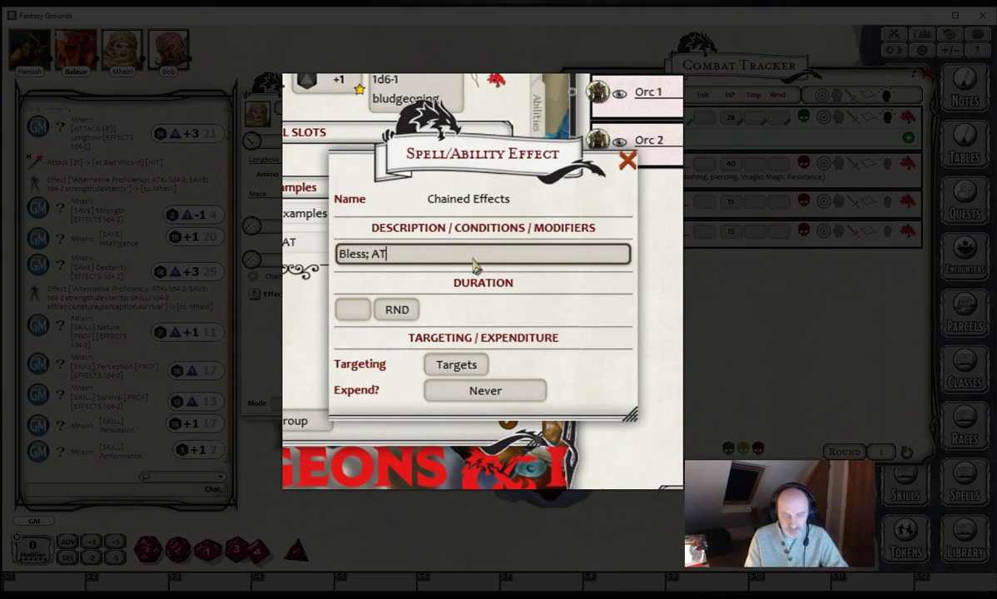
text(K: 1d4)
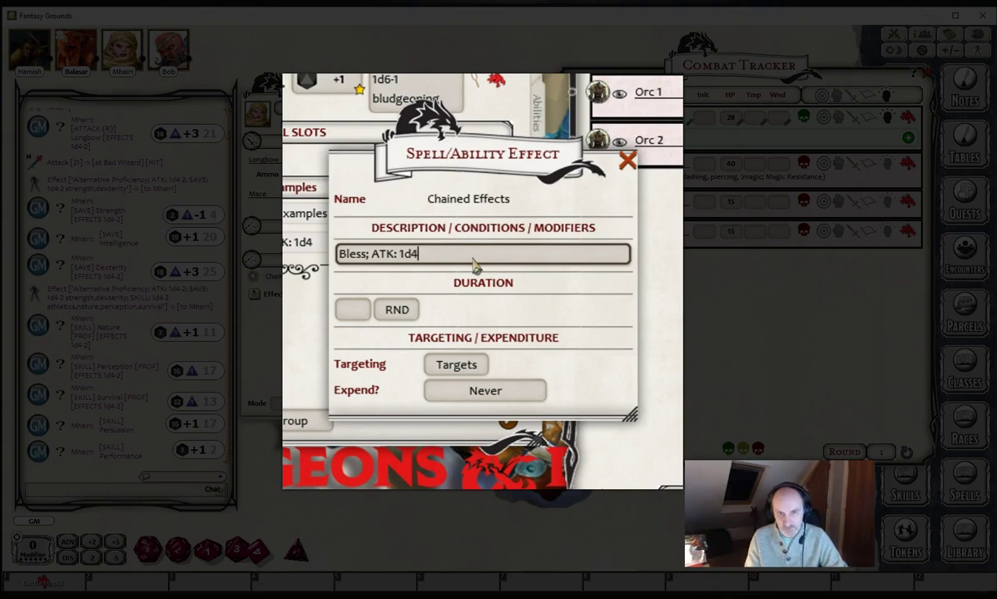
Append "; SAVE: 1d4; (C)" to the Bless effect's description to cover saving throws and concentration
text(; SAVE)
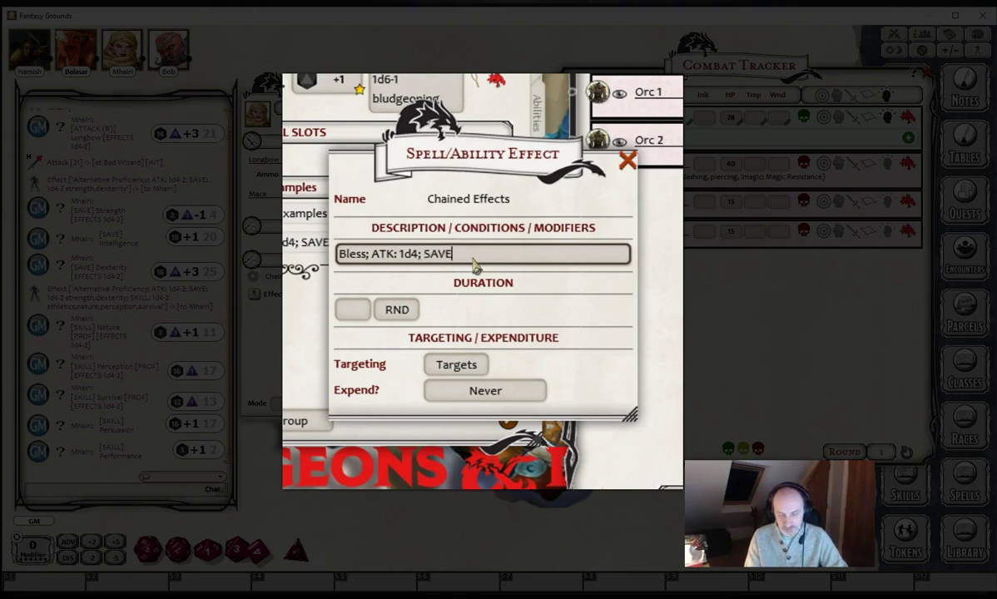
text(: 1d)
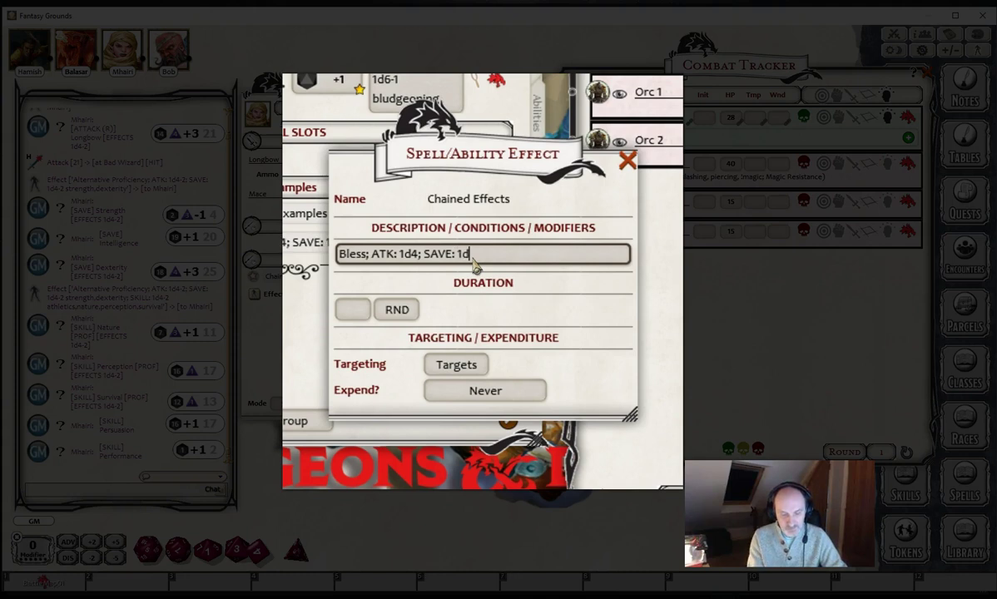
text(4)
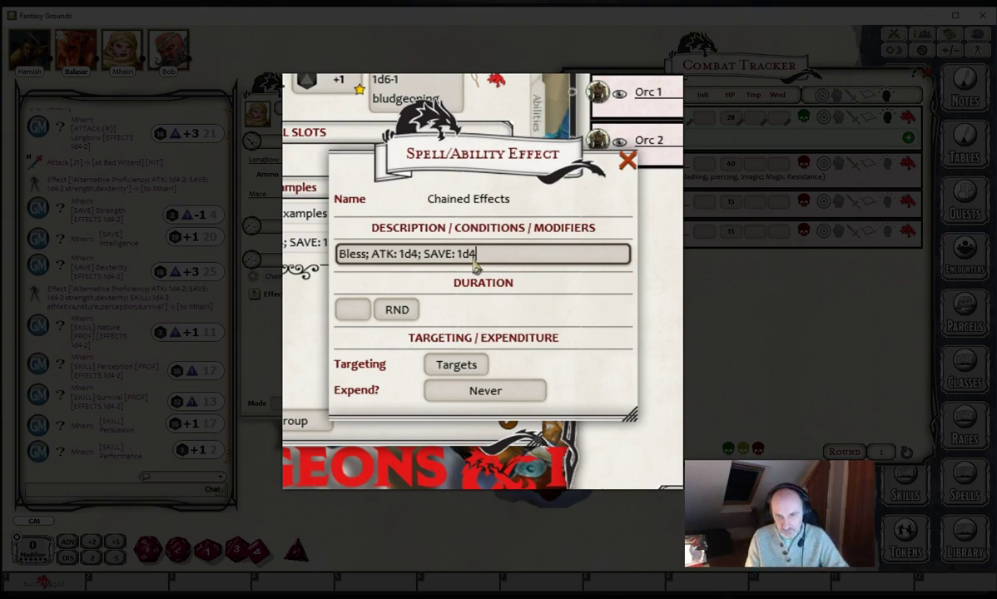
text(;)
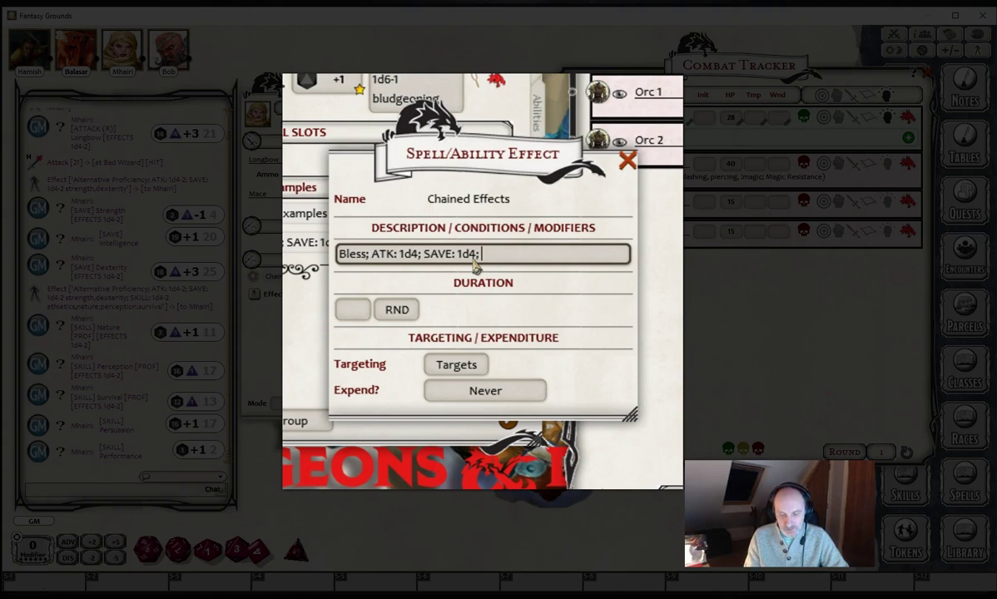
text( ()
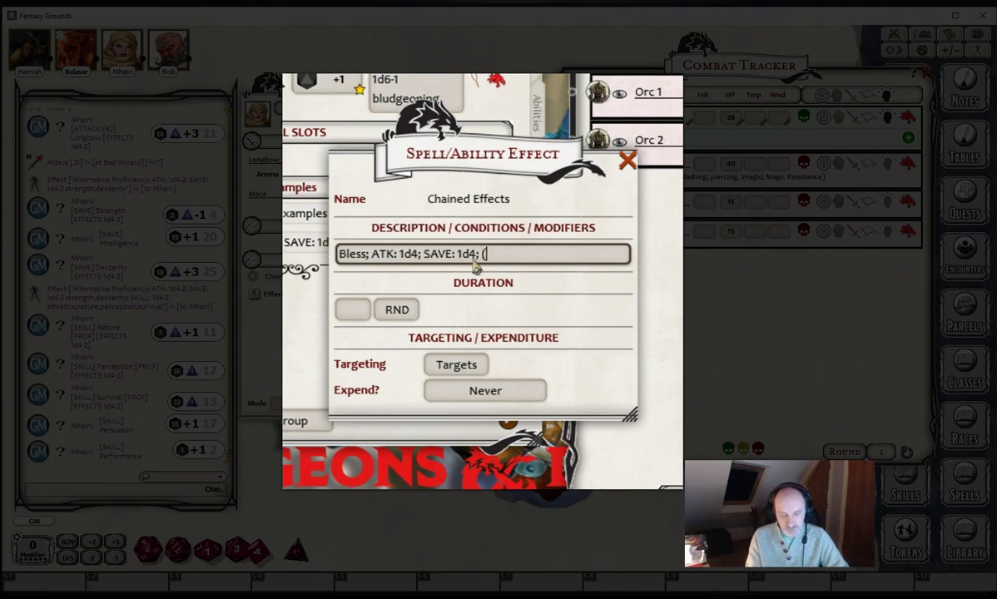
text(C)
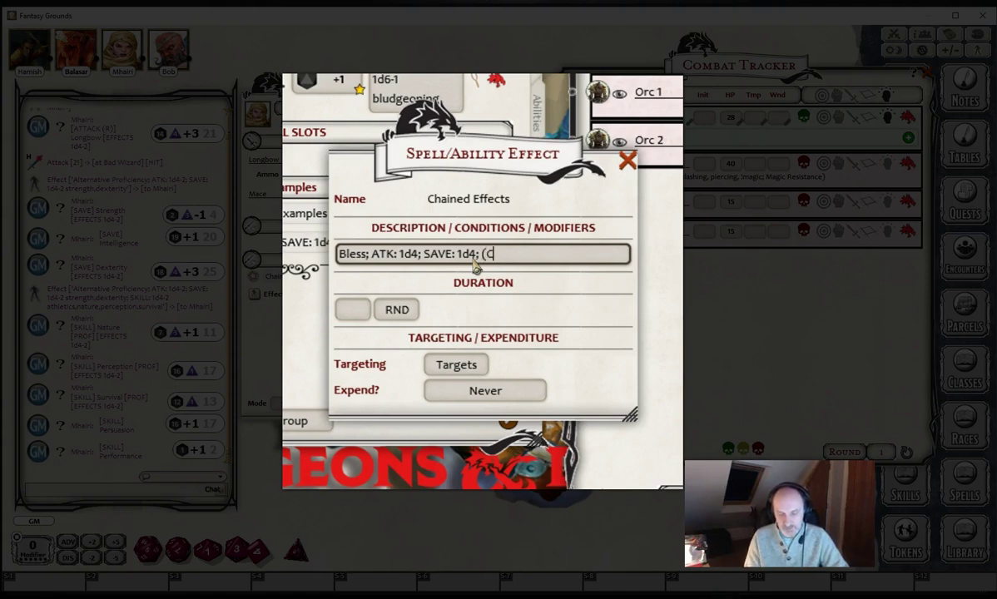
text())
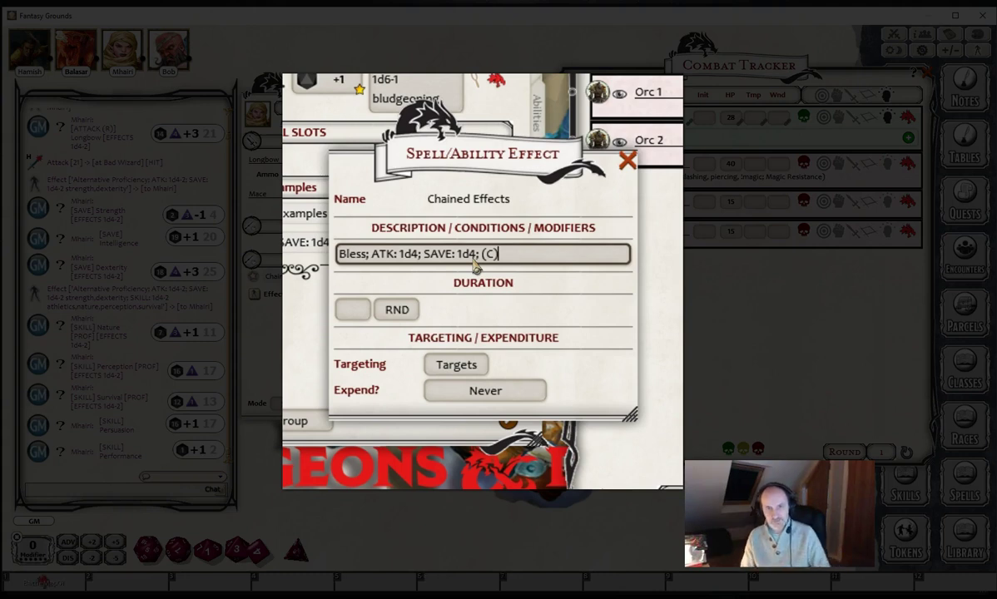
Set the Bless effect's duration to 1 minute and close its details
click(359, 310)
text(1)
click(398, 310)
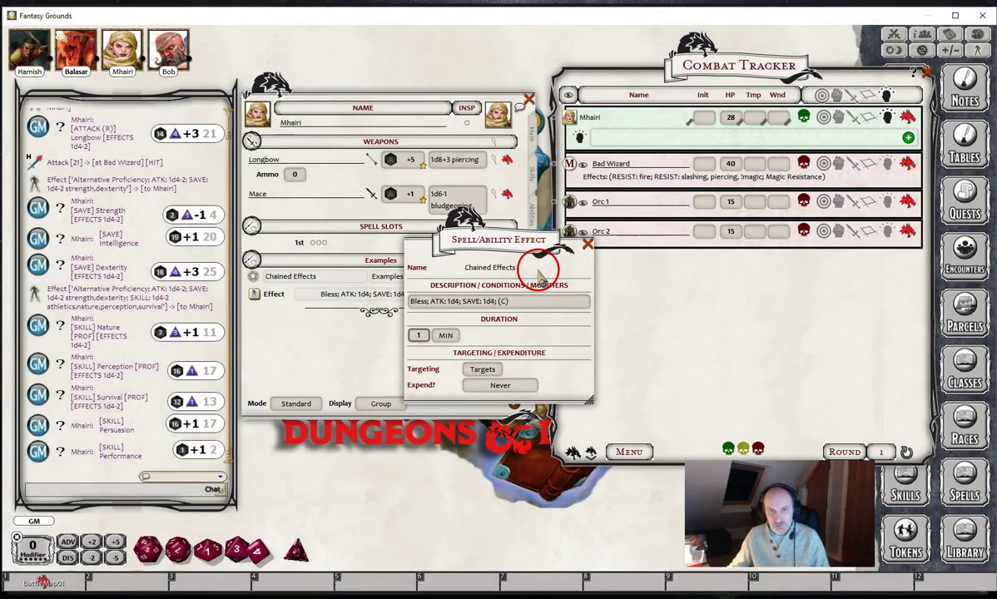
click(587, 243)
Add Bob and Balasar to the combat tracker and advance to Mhairi's turn
drag(177, 60, 630, 287)
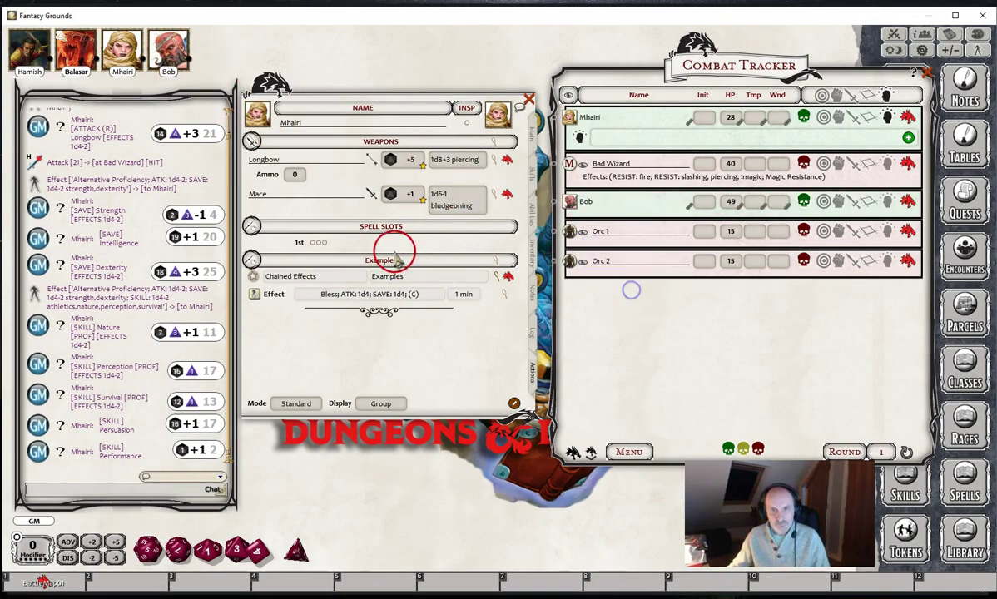
drag(76, 52, 605, 328)
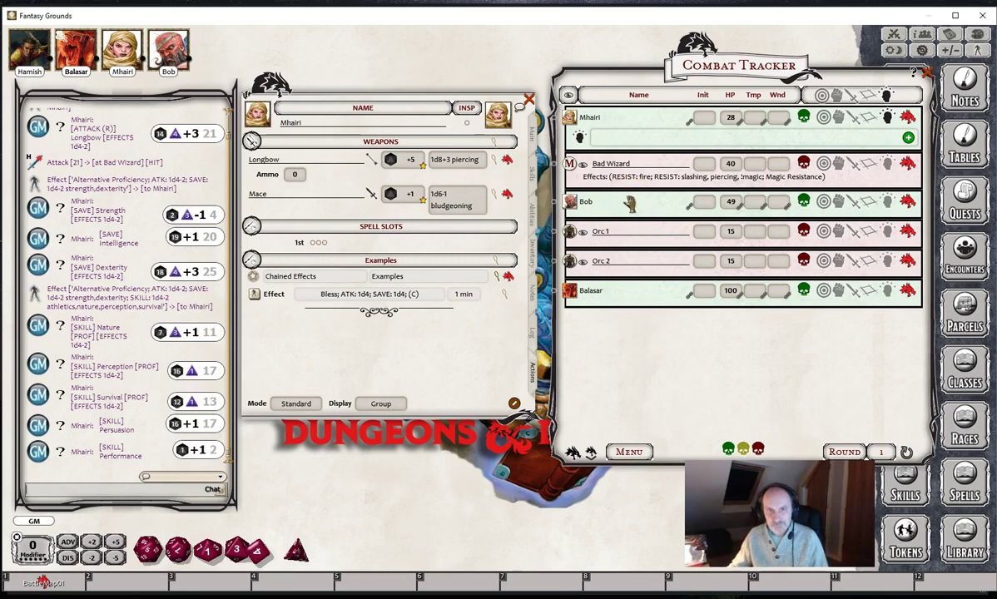
click(590, 452)
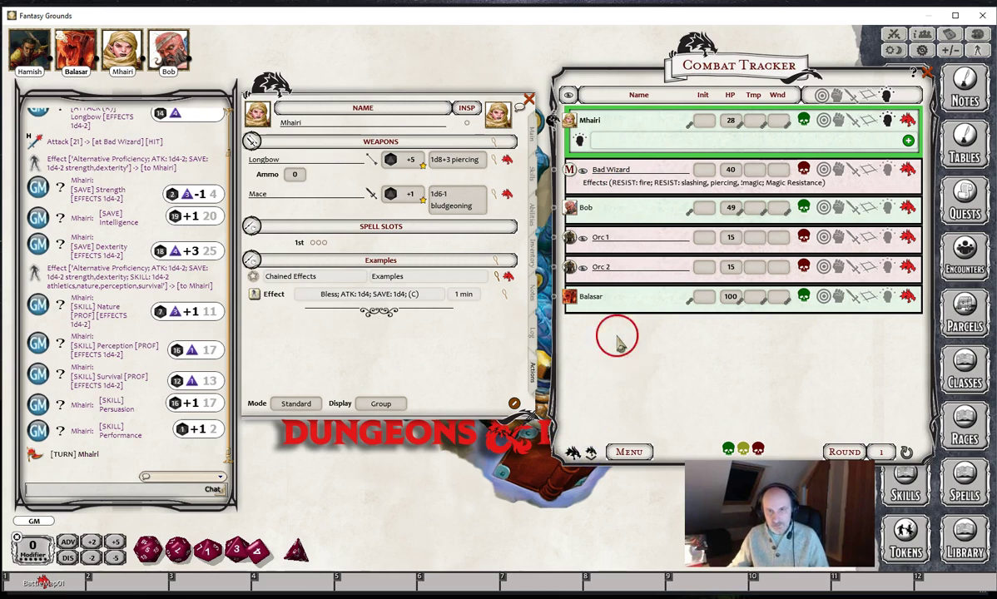
Target Bob and Balasar as Mhairi in the combat tracker and apply her Bless effect to both
ctrl+click(572, 208)
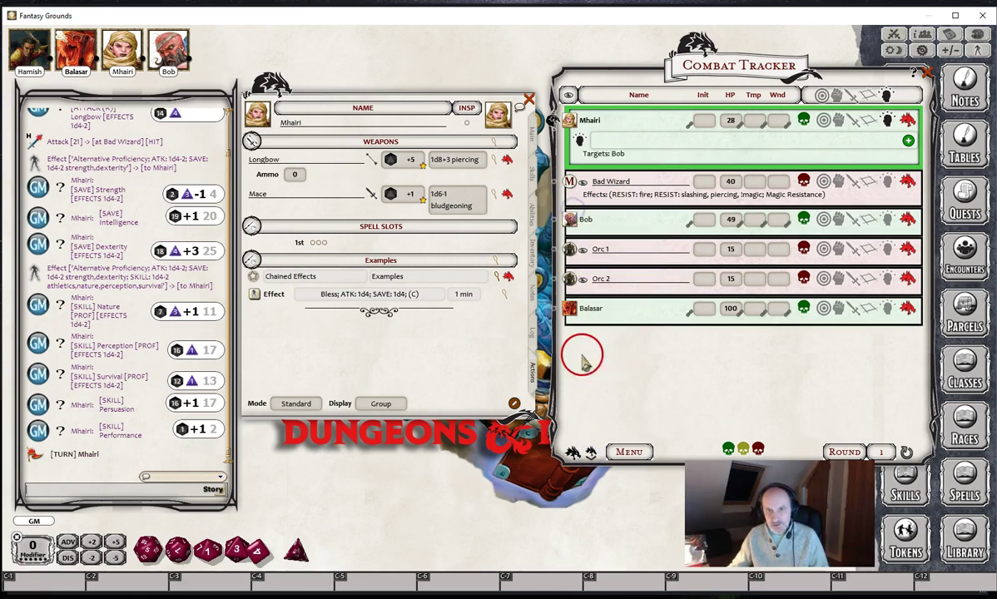
ctrl+click(571, 309)
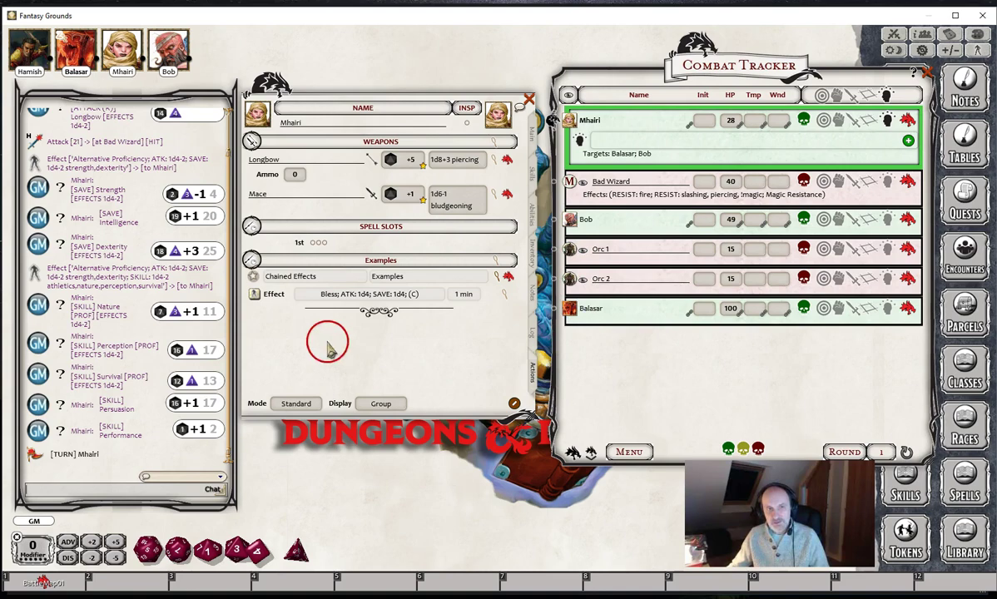
click(254, 295)
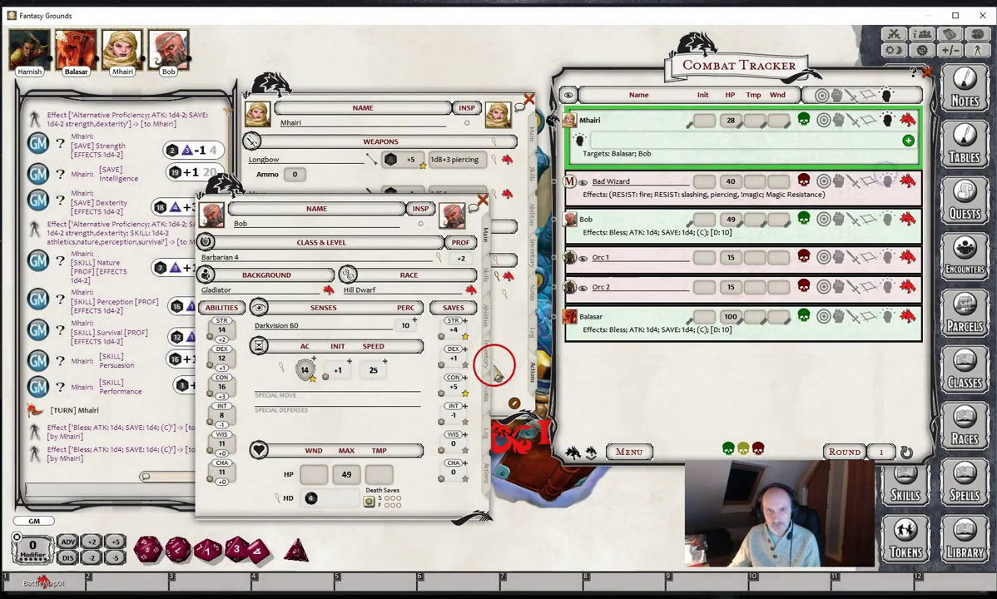
Roll Bob's Strength save and his Greatsword attack against Orc 2 to test Bless, and close his sheet
double_click(455, 330)
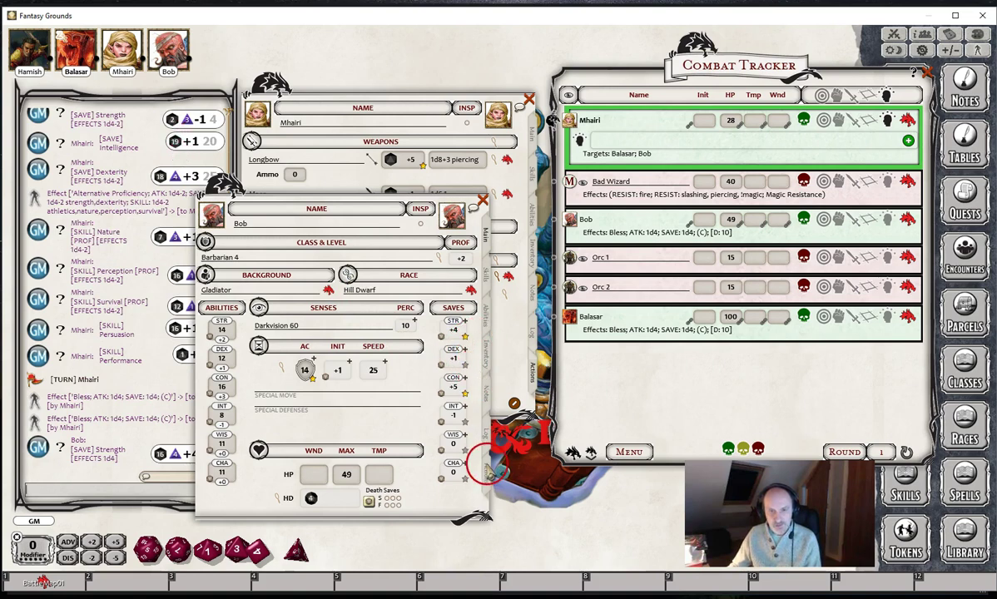
click(483, 468)
drag(344, 295, 634, 287)
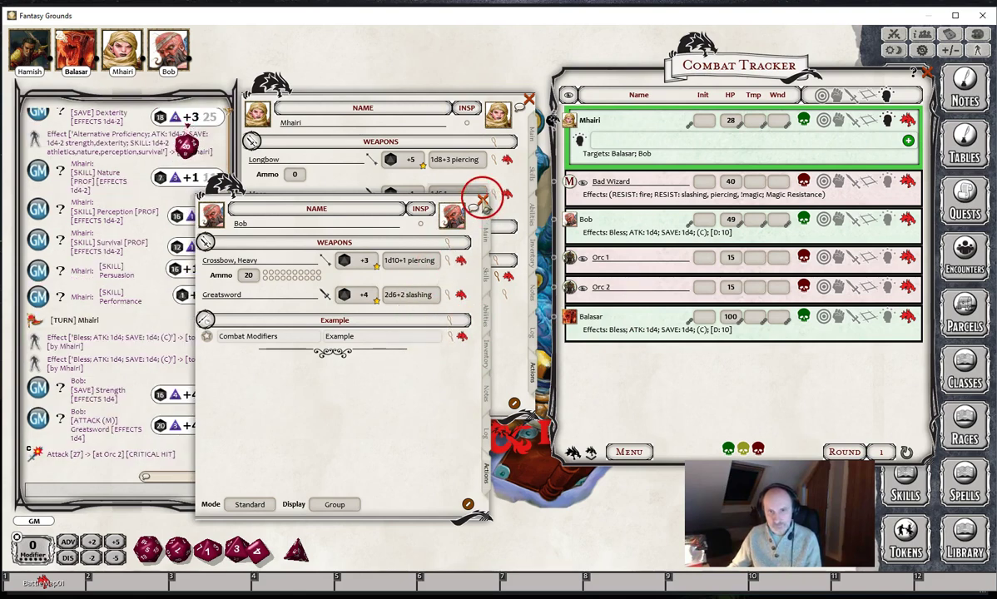
click(482, 200)
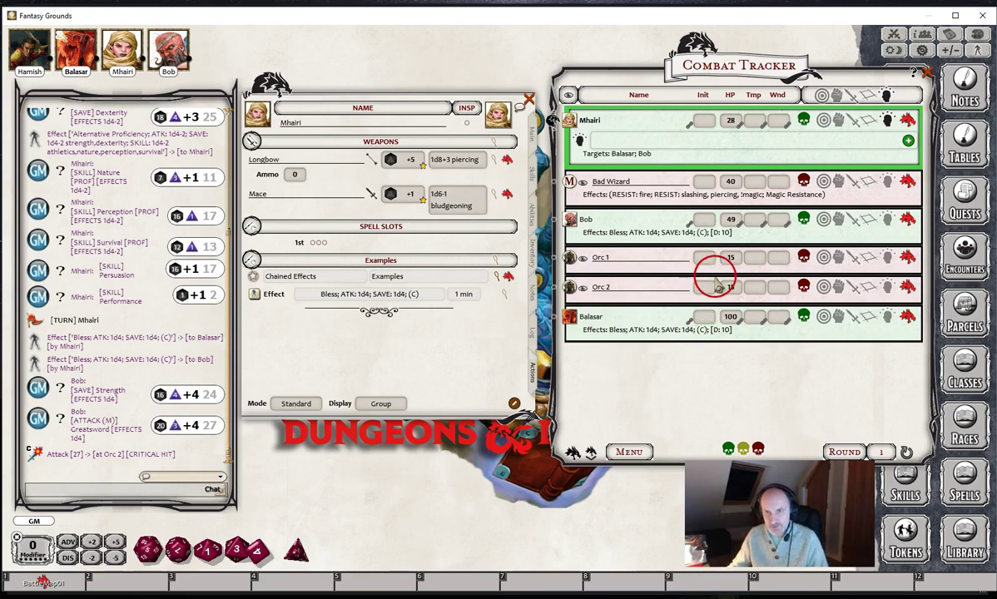
Show Orc 1's actions and apply its Greataxe damage to Mhairi four times to test her concentration on Bless
click(855, 258)
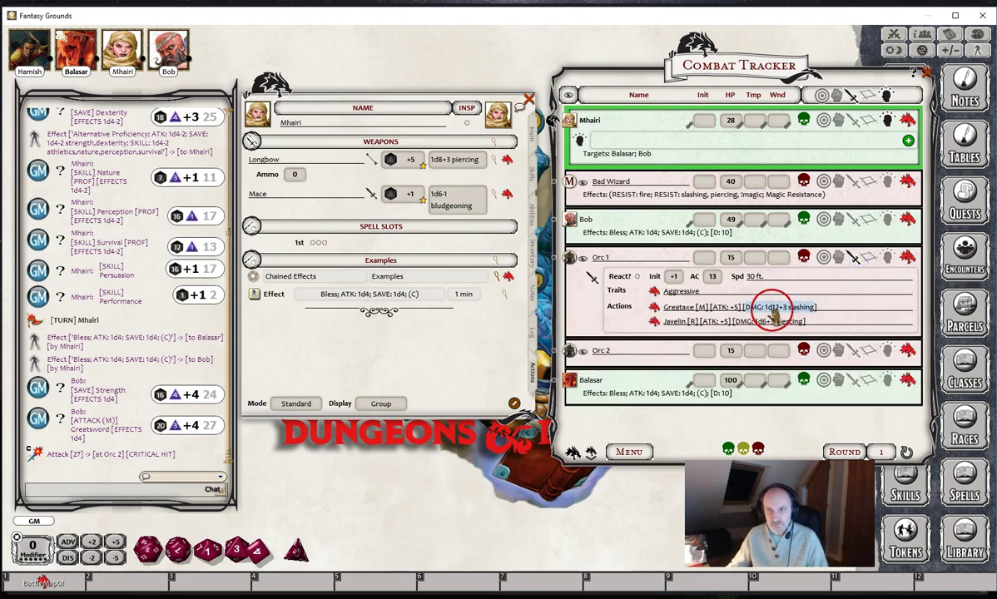
drag(757, 308, 695, 177)
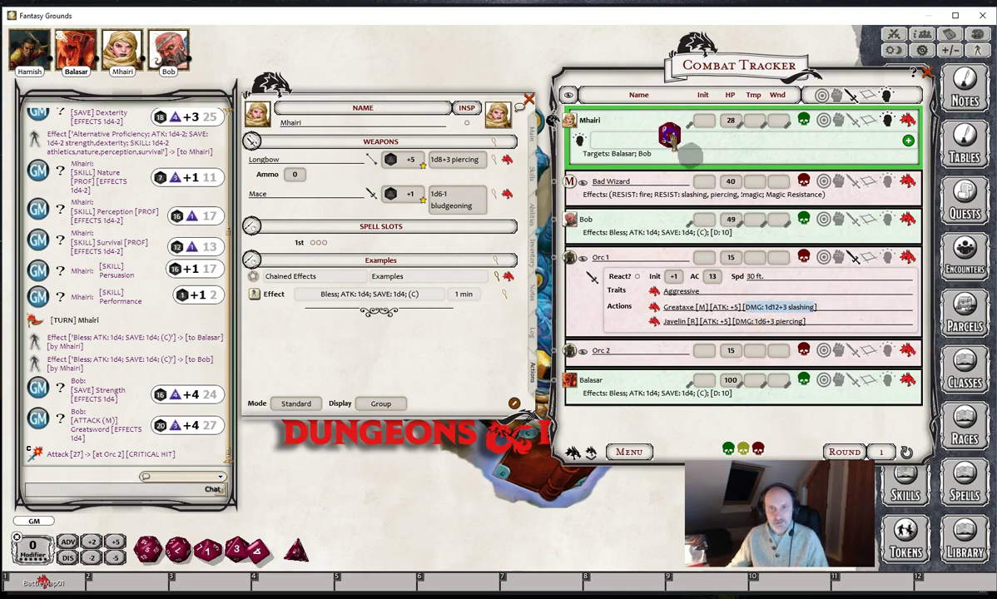
drag(671, 140, 672, 141)
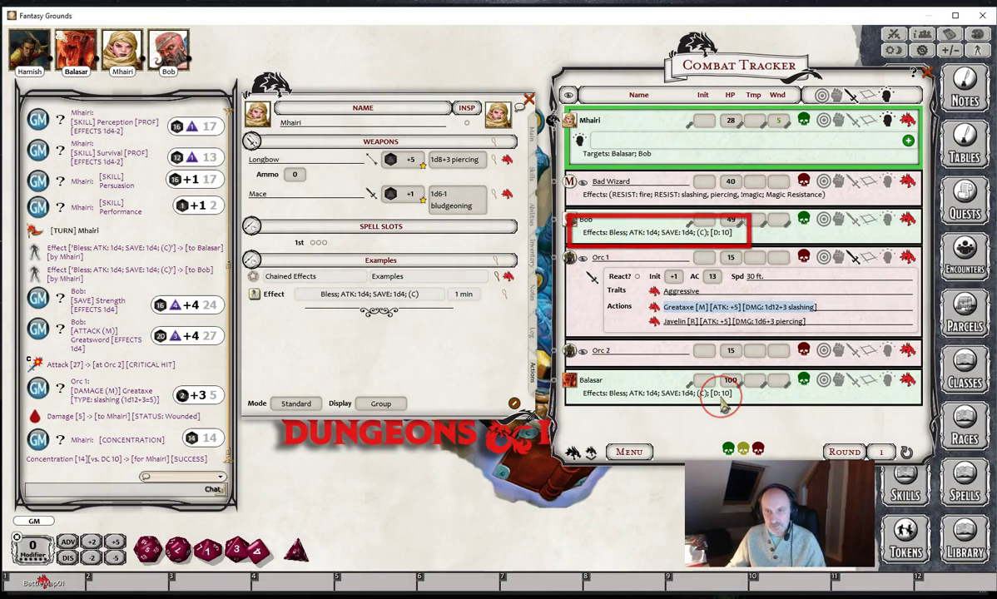
drag(796, 307, 729, 135)
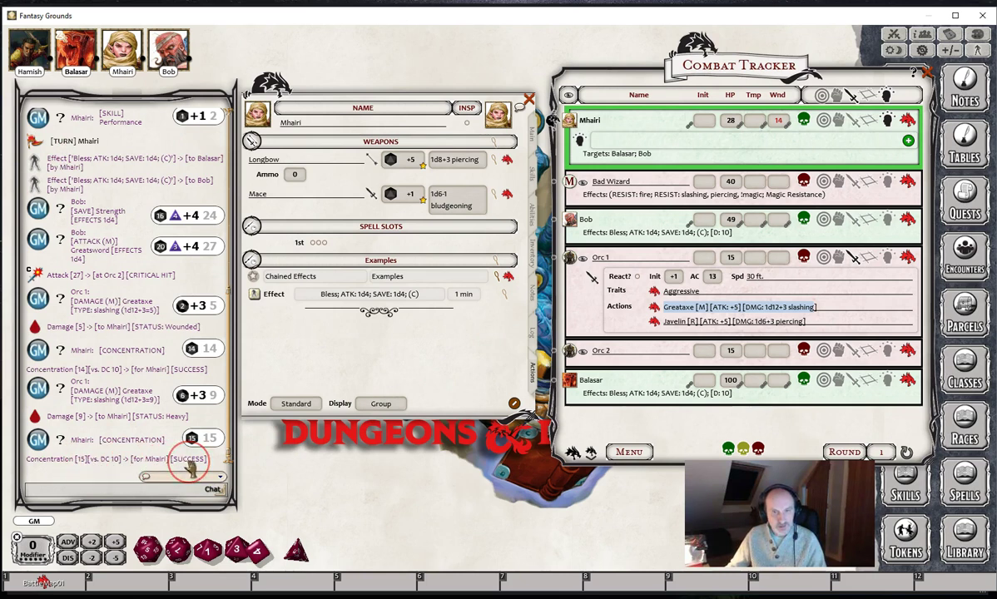
drag(761, 304, 707, 138)
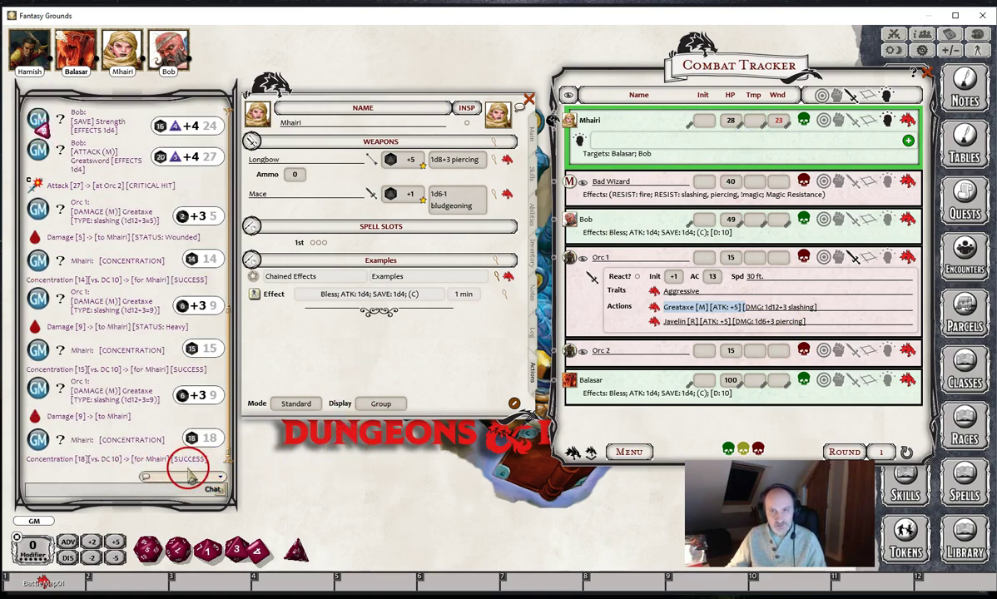
drag(781, 308, 755, 138)
click(434, 486)
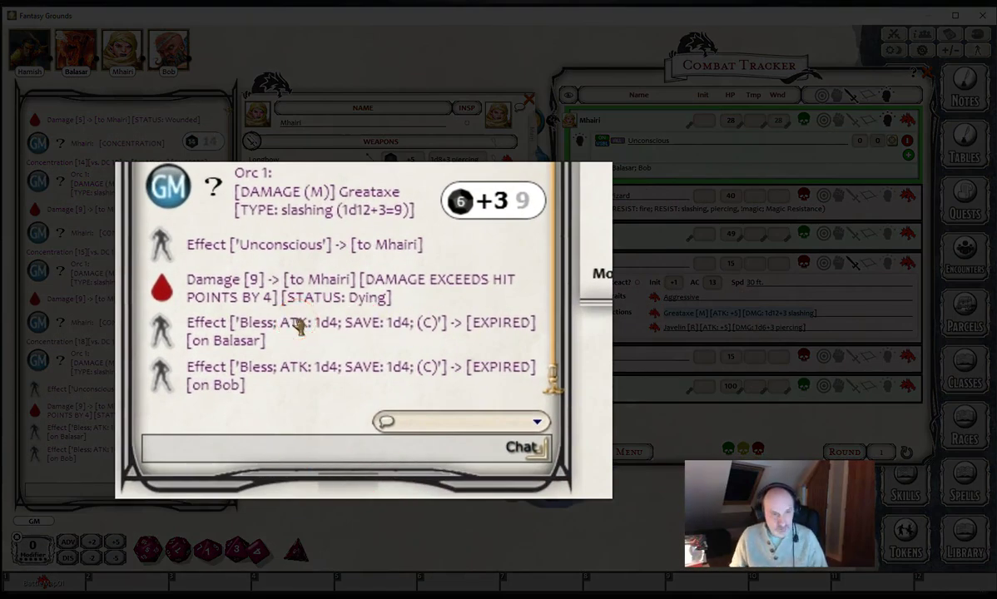
Clear Mhairi's wounds in the combat tracker and set the Dice: Manual entry option to On
click(266, 277)
drag(262, 277, 366, 264)
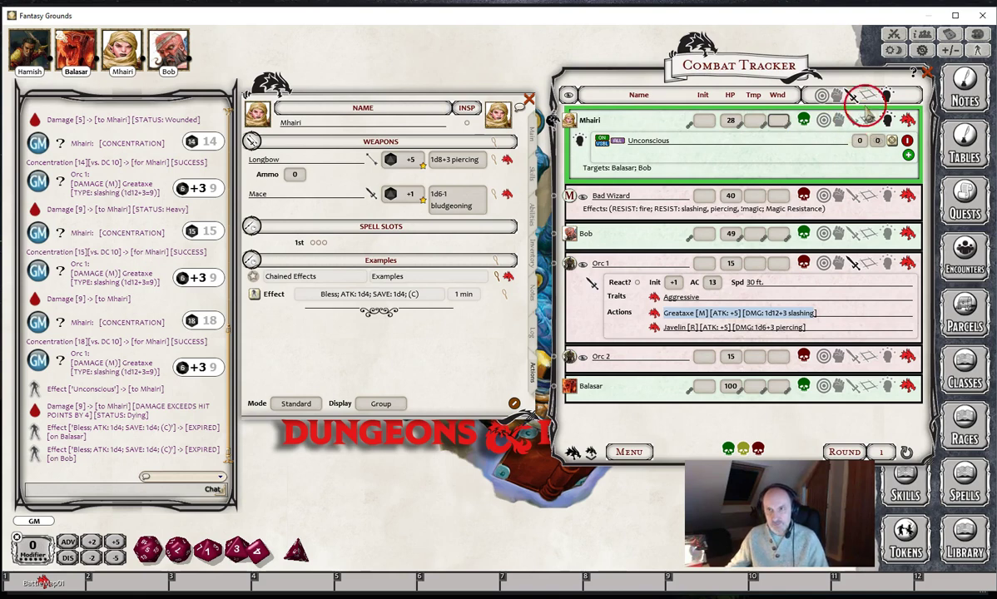
drag(807, 65, 803, 98)
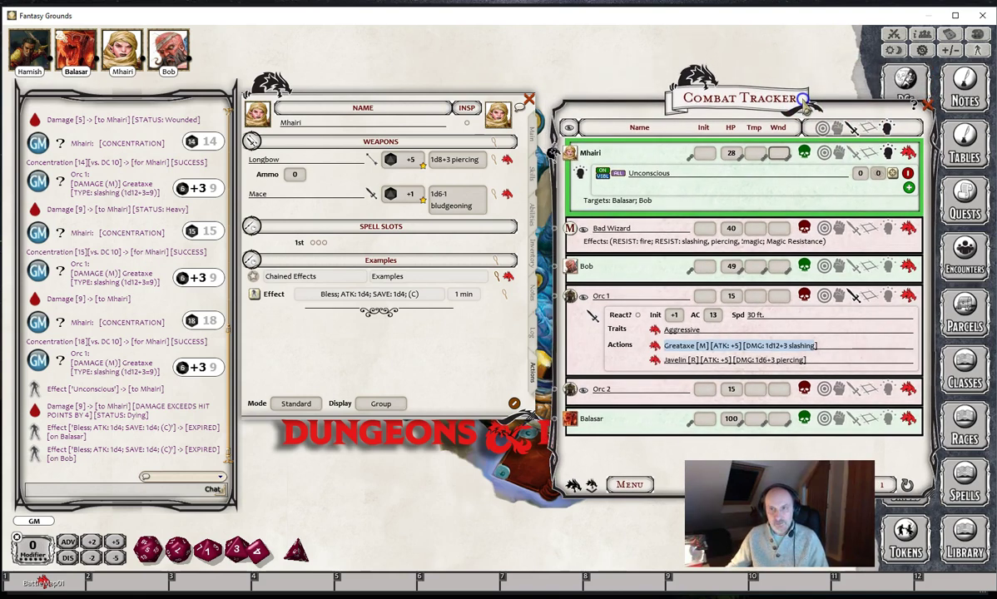
click(921, 49)
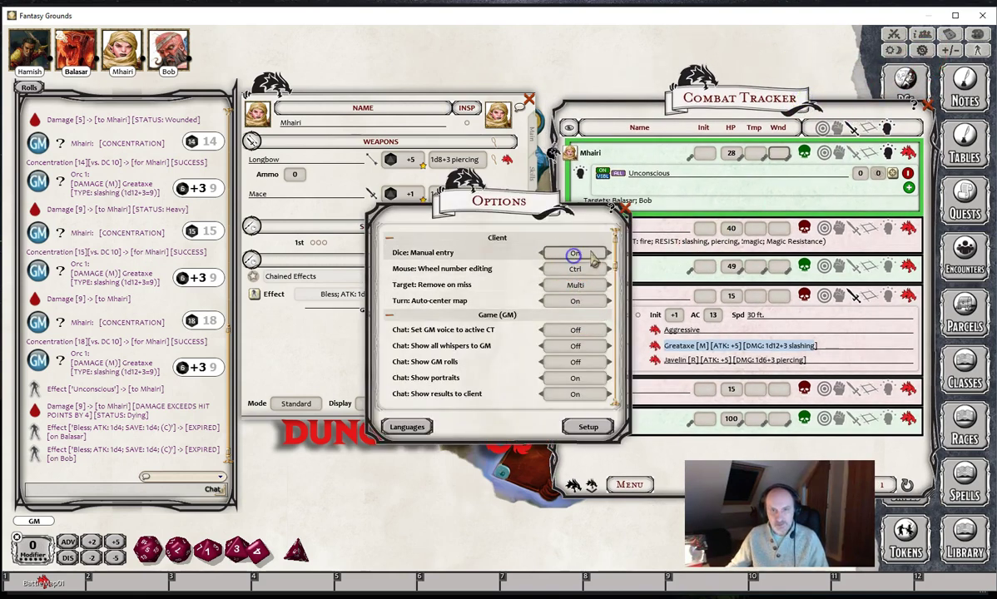
click(623, 209)
drag(722, 109, 713, 73)
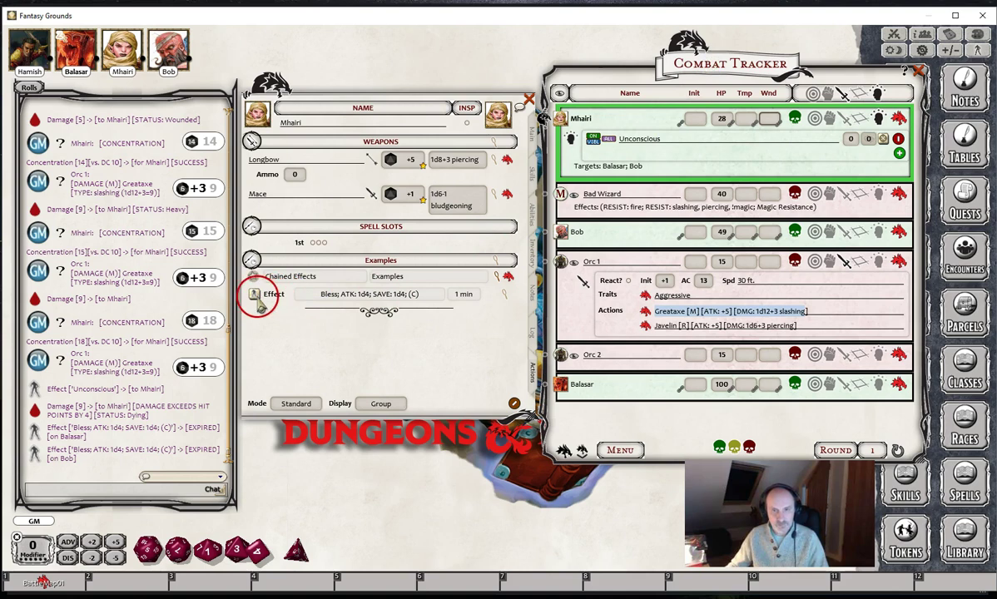
Reapply Mhairi's Bless effect to her targets and start Orc 1's Greataxe damage roll against Mhairi
double_click(263, 305)
click(729, 333)
drag(728, 333, 747, 149)
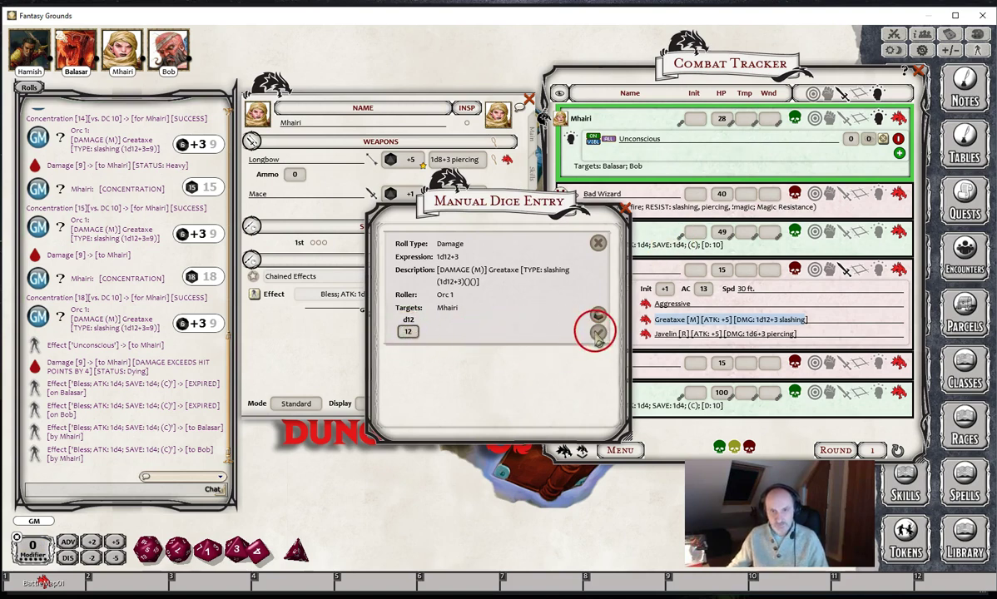
Submit a manual d12 result of 12 for the Greataxe damage and a d20 result of 1 for Mhairi's concentration
click(595, 332)
click(409, 308)
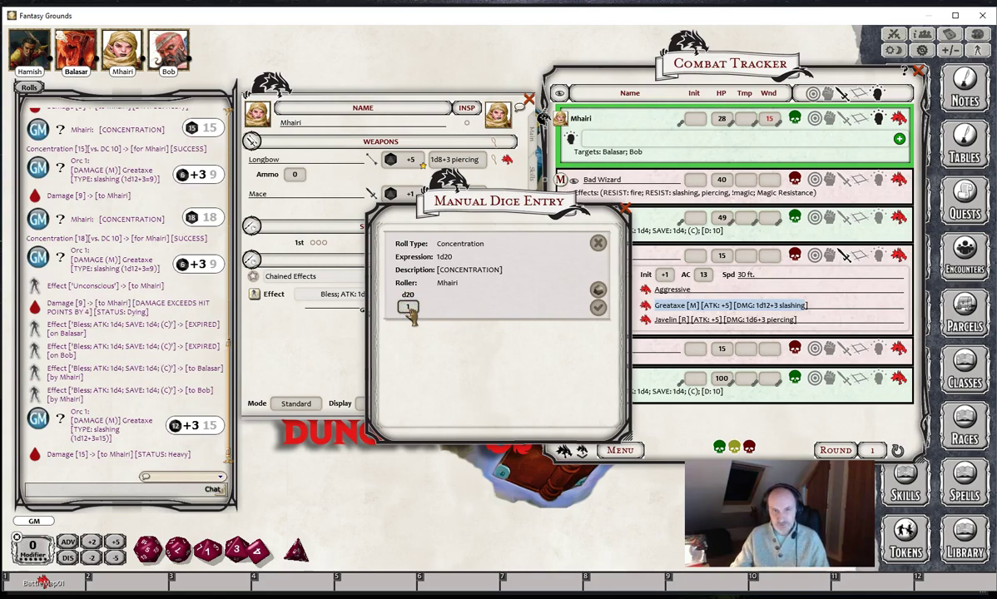
click(597, 307)
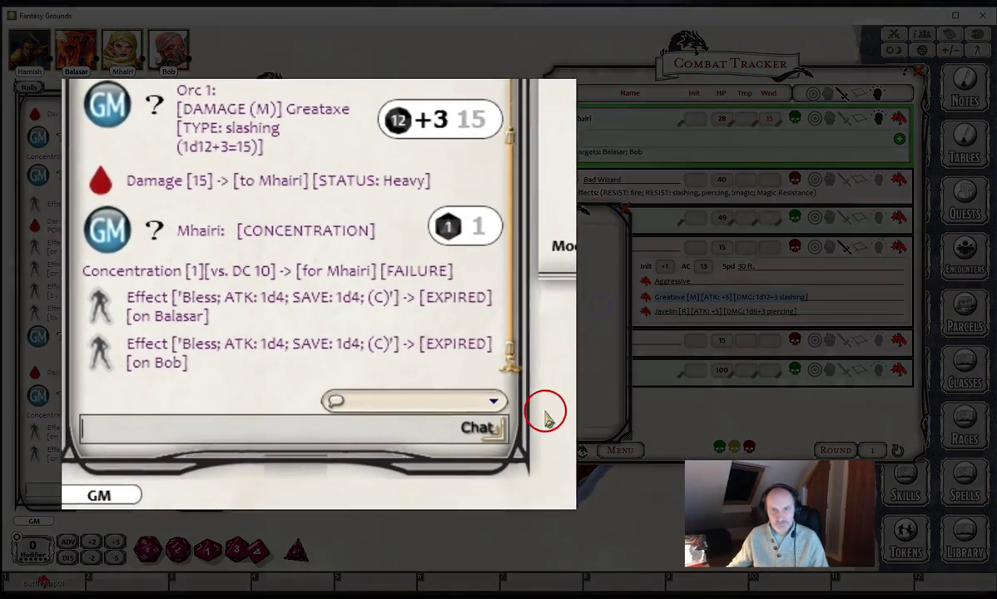